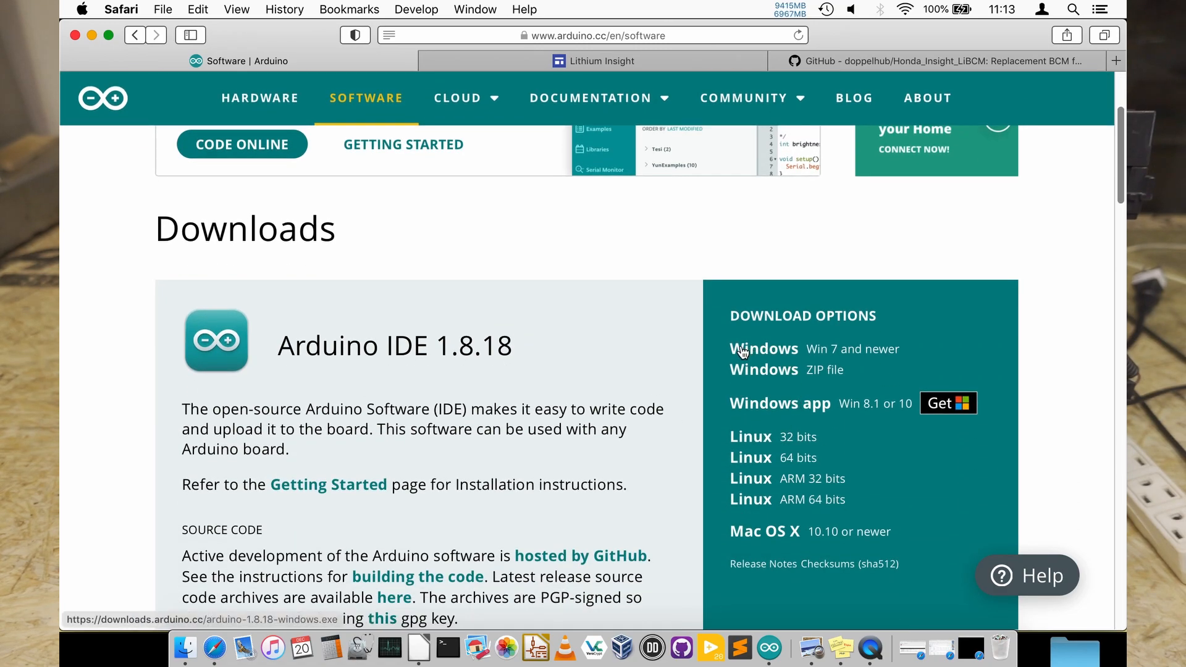
Download the Mac OS X version of Arduino IDE 1.8.18 without donating and unzip arduino-1.8.18-macosx.zip on the desktop
{"action": "left_click", "coordinate": [753, 533]}
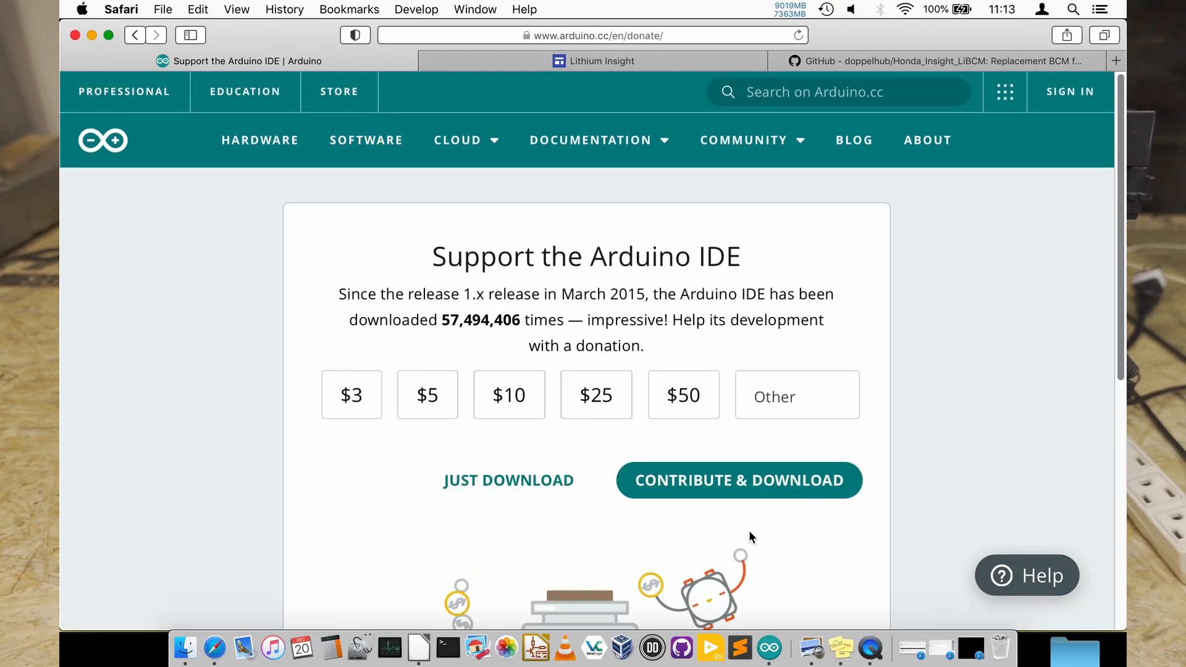
{"action": "left_click", "coordinate": [477, 487]}
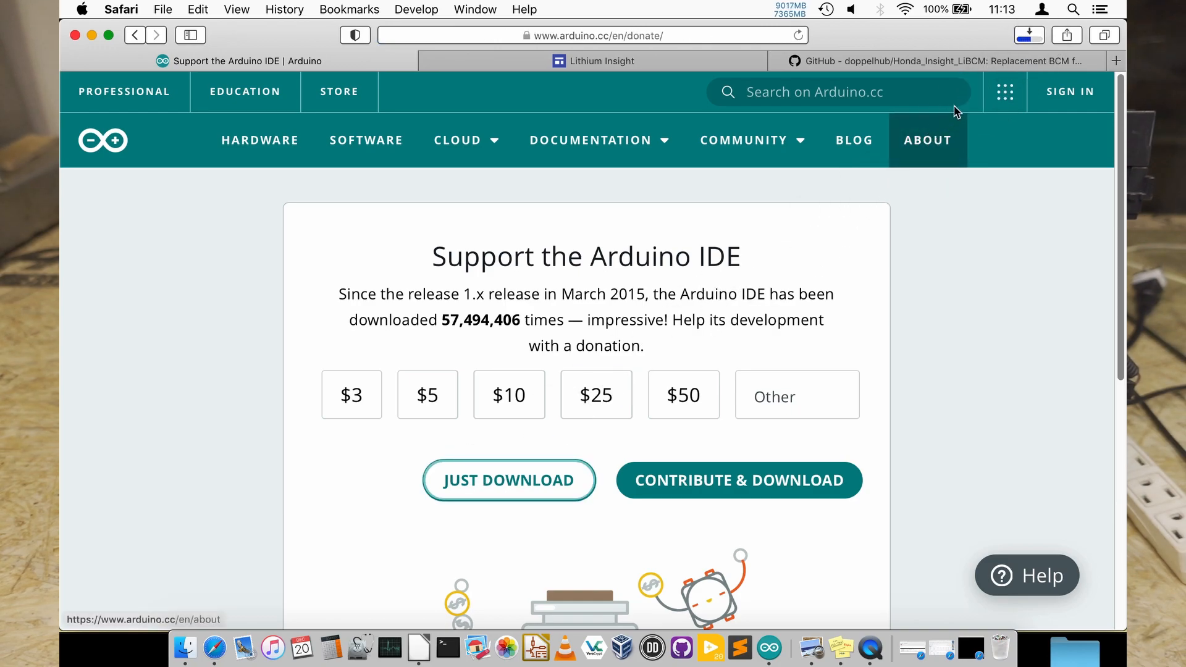
{"action": "key", "text": "F11"}
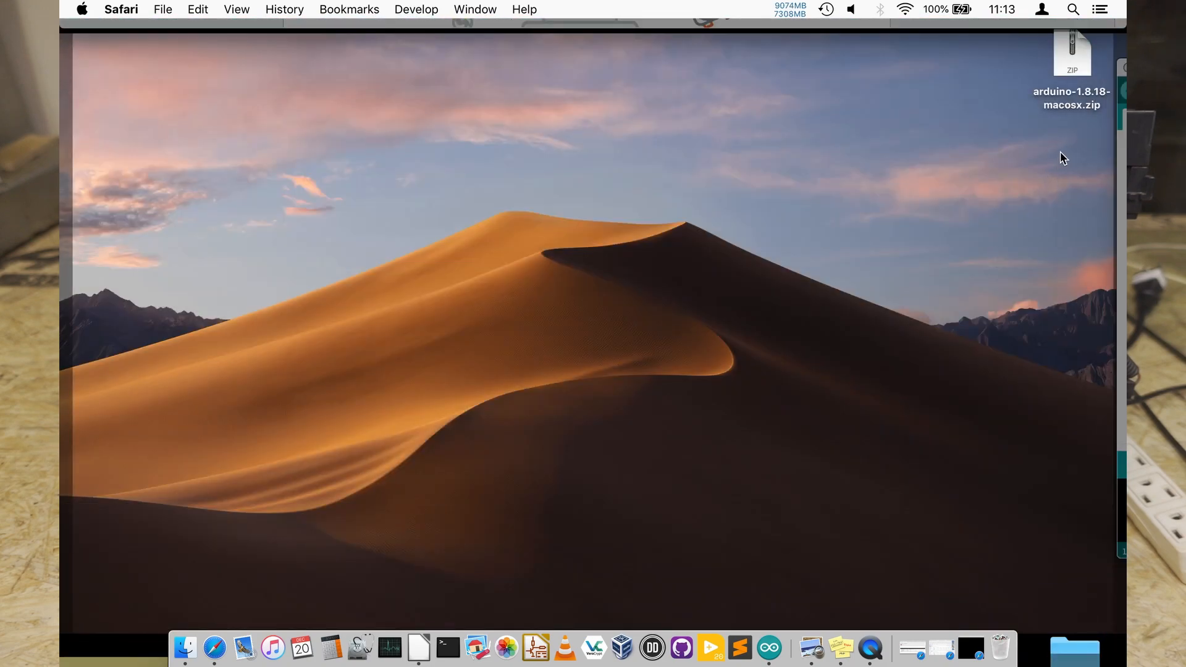
{"action": "left_click", "coordinate": [1072, 66]}
{"action": "double_click", "coordinate": [1072, 68]}
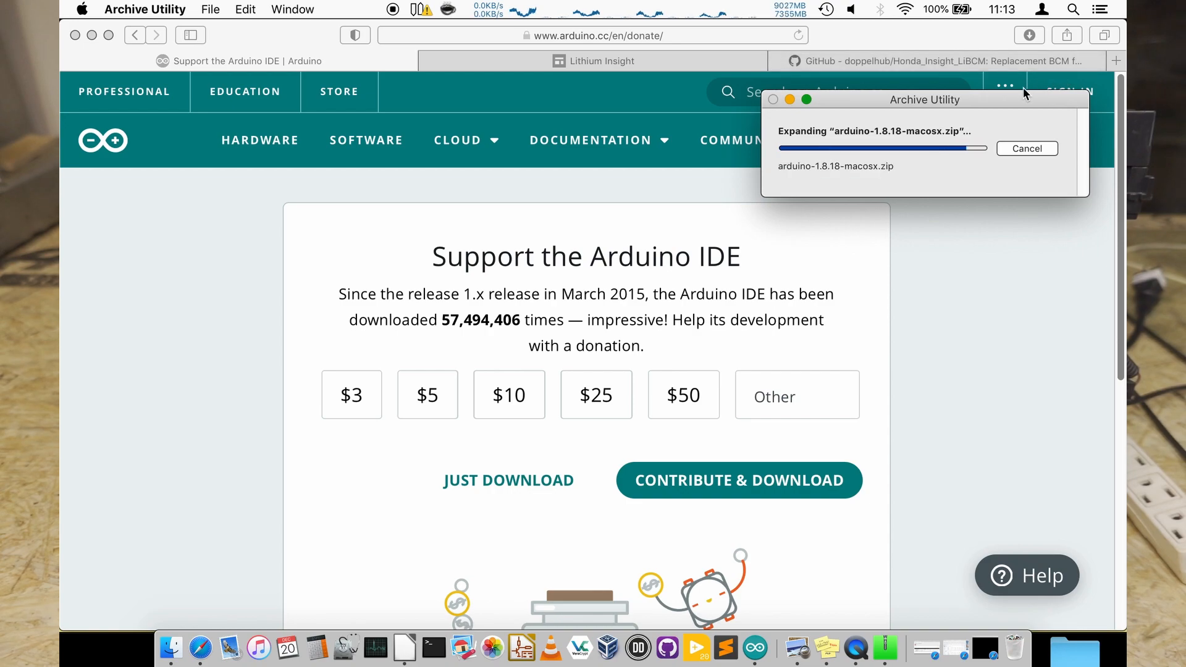
Move the extracted Arduino.app clear of the archive on the desktop and put arduino-1.8.18-macosx.zip in the Trash
{"action": "key", "text": "F11"}
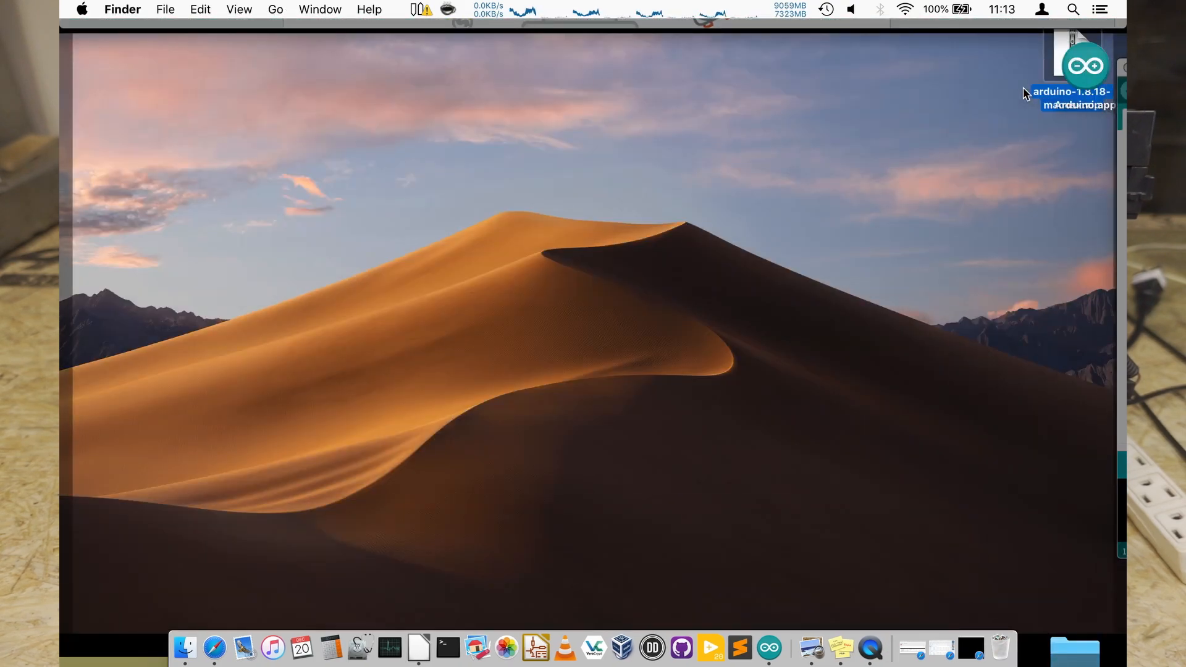
{"action": "left_click", "coordinate": [1082, 68]}
{"action": "left_click_drag", "start_coordinate": [1082, 68], "coordinate": [873, 137]}
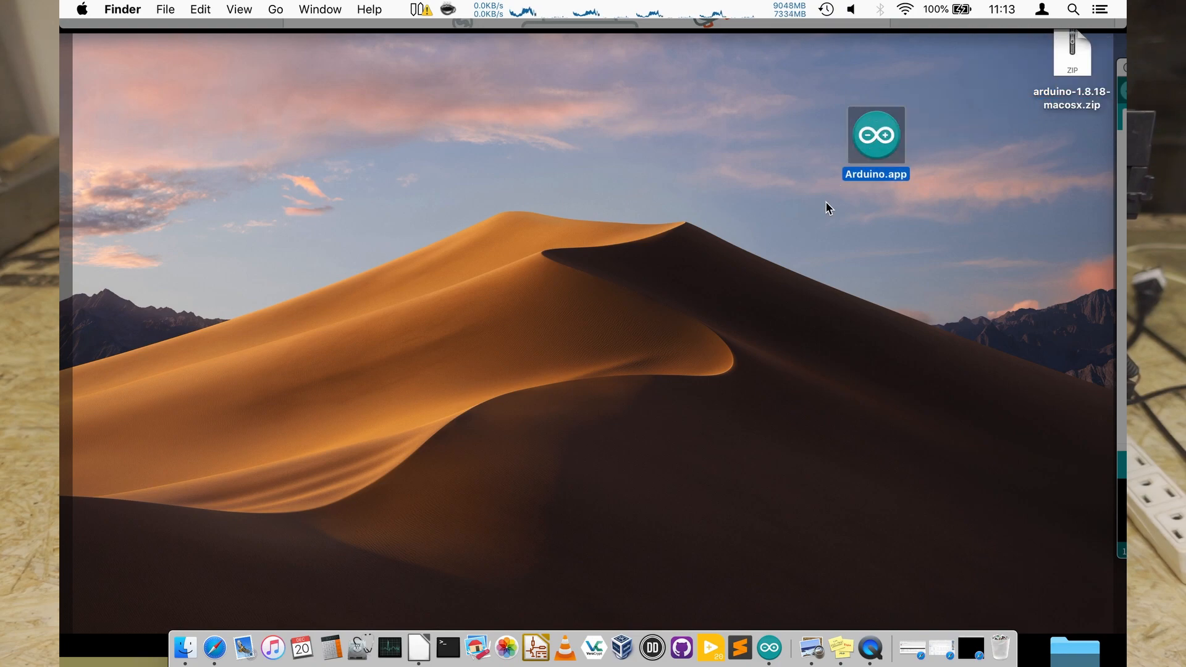
{"action": "left_click", "coordinate": [1065, 78]}
{"action": "key", "text": "super+BackSpace"}
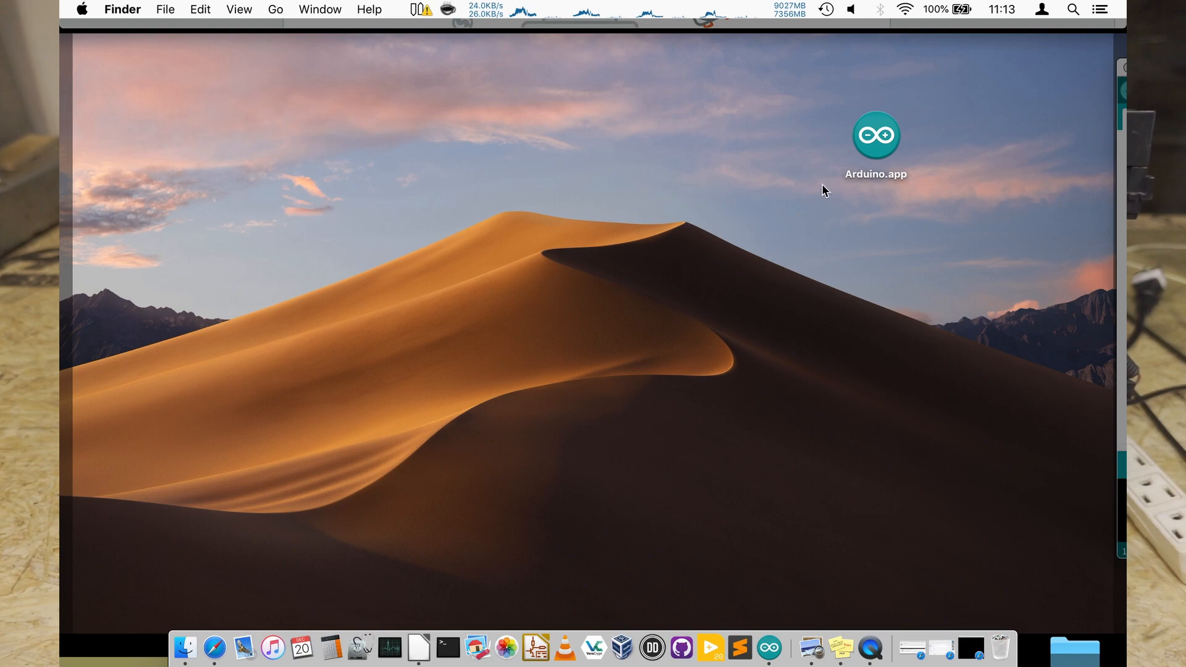
Put the extracted Arduino.app from the desktop in the Trash and bring the open windows back
{"action": "left_click_drag", "start_coordinate": [824, 93], "coordinate": [888, 158]}
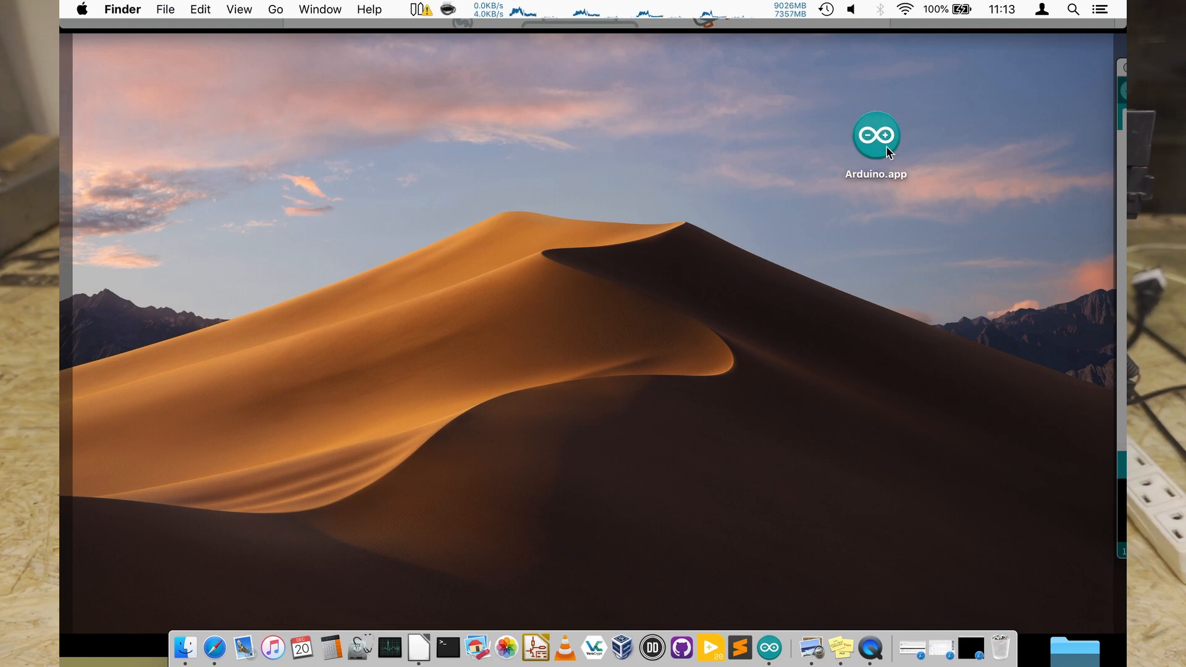
{"action": "key", "text": "super+BackSpace"}
{"action": "key", "text": "F11"}
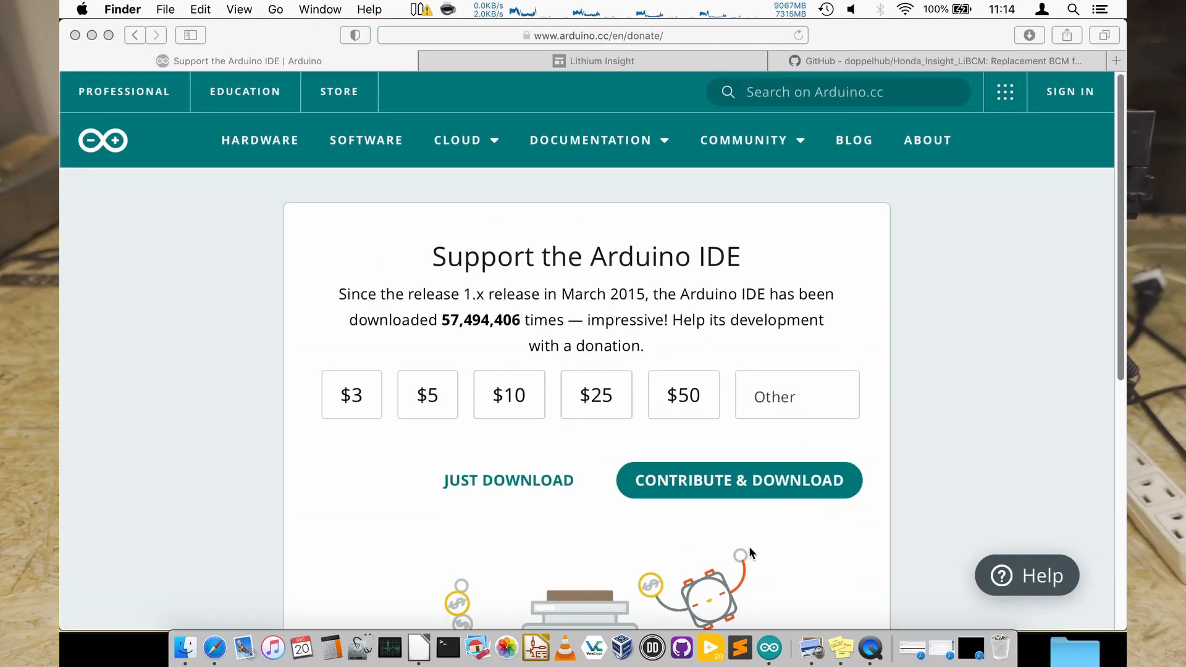
Open the installed Arduino IDE and set the board to Arduino Mega or Mega 2560
{"action": "left_click", "coordinate": [769, 655]}
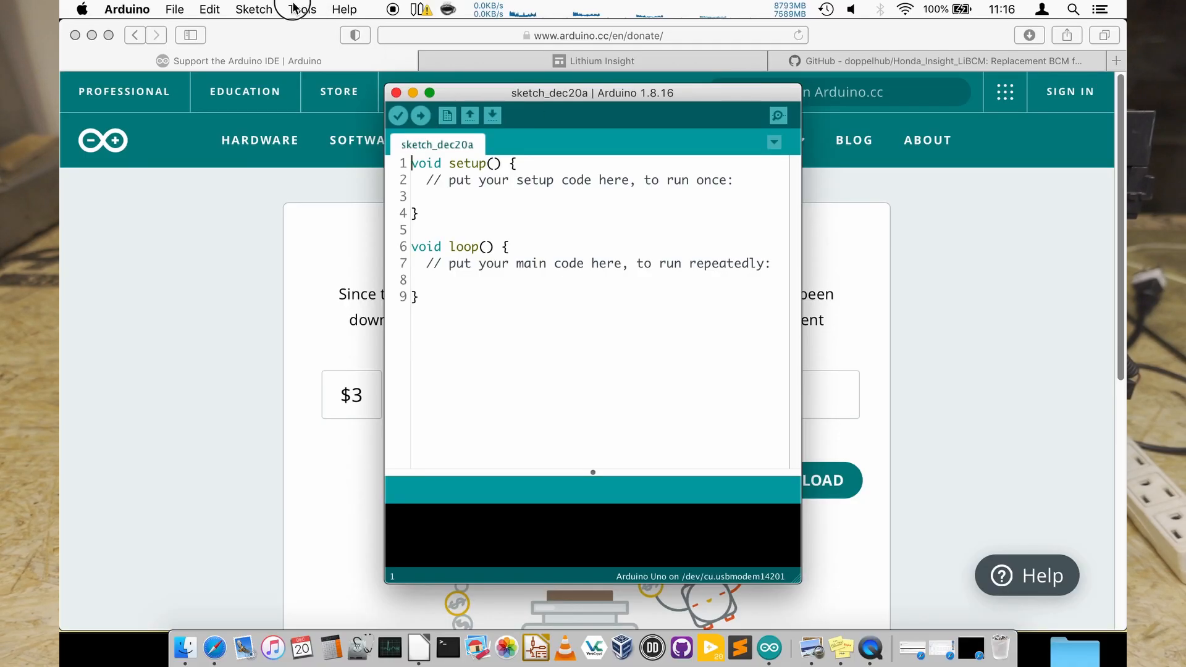
{"action": "left_click", "coordinate": [295, 8]}
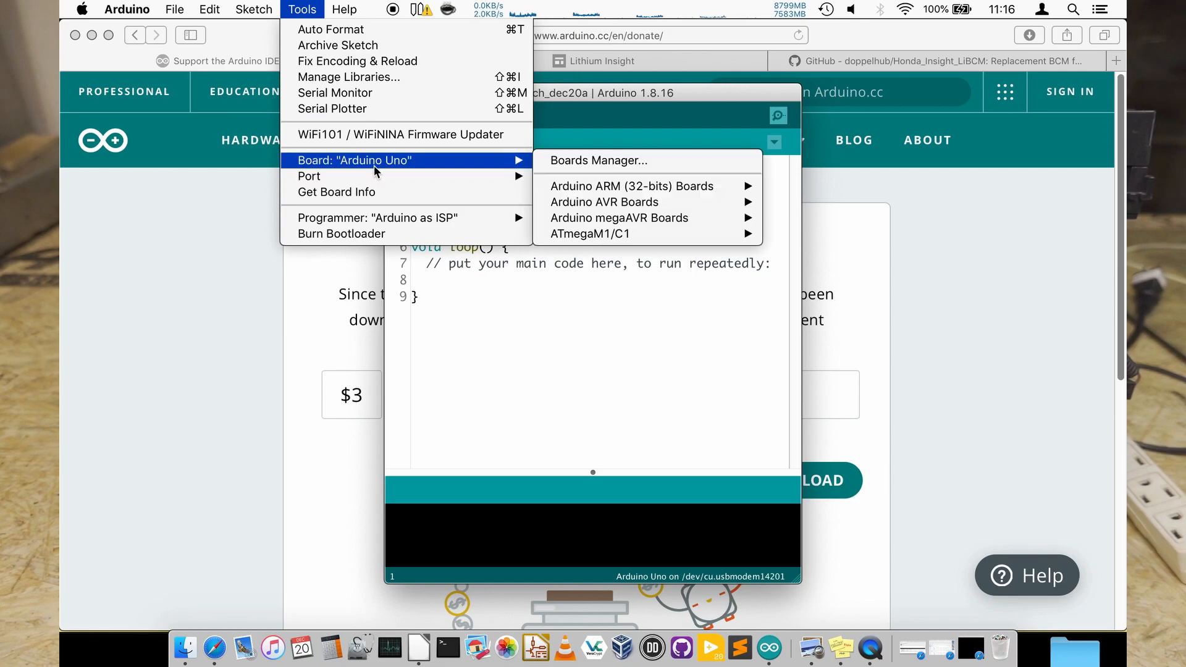
{"action": "mouse_move", "coordinate": [508, 162]}
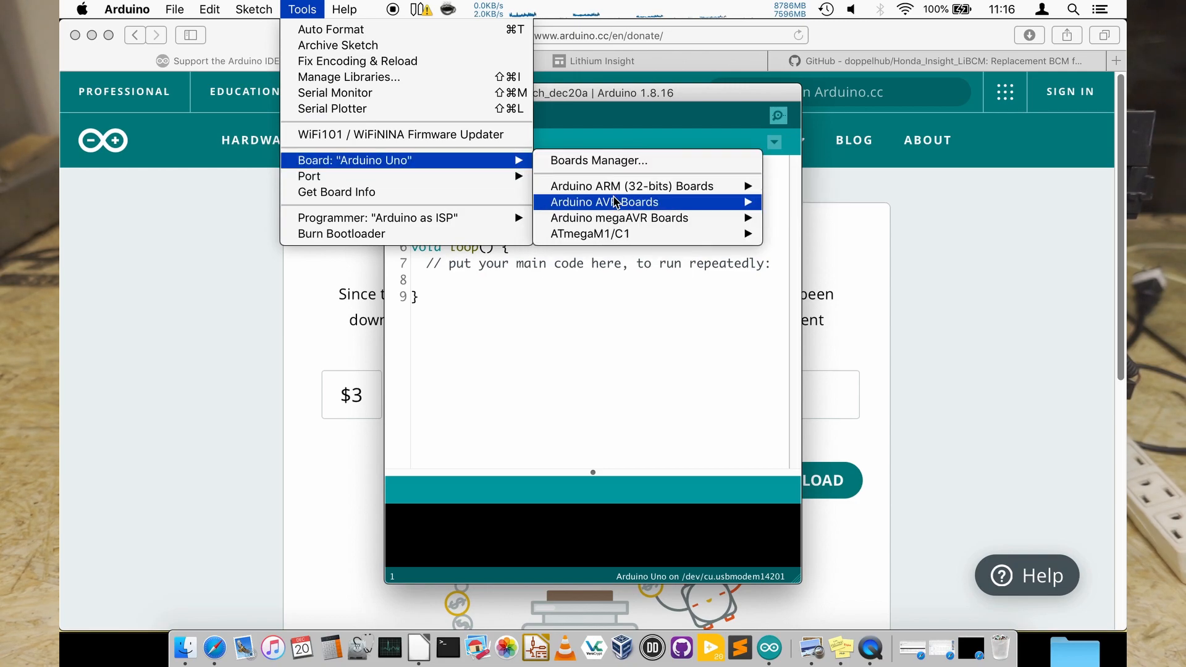
{"action": "mouse_move", "coordinate": [614, 200]}
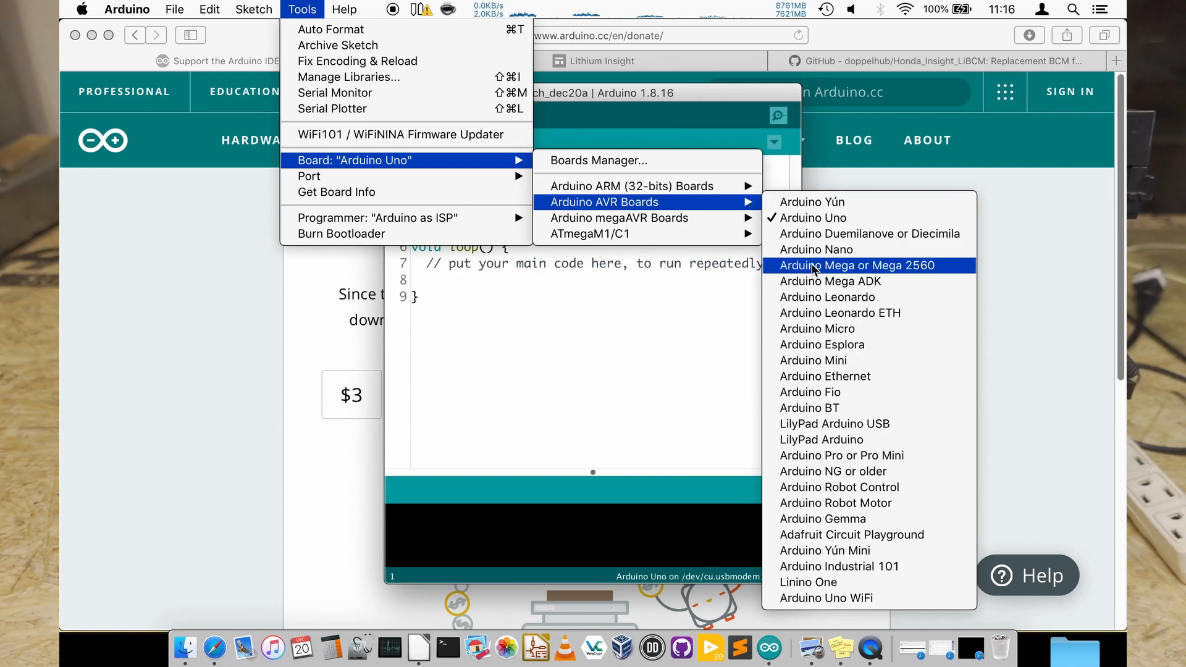
{"action": "left_click", "coordinate": [813, 267]}
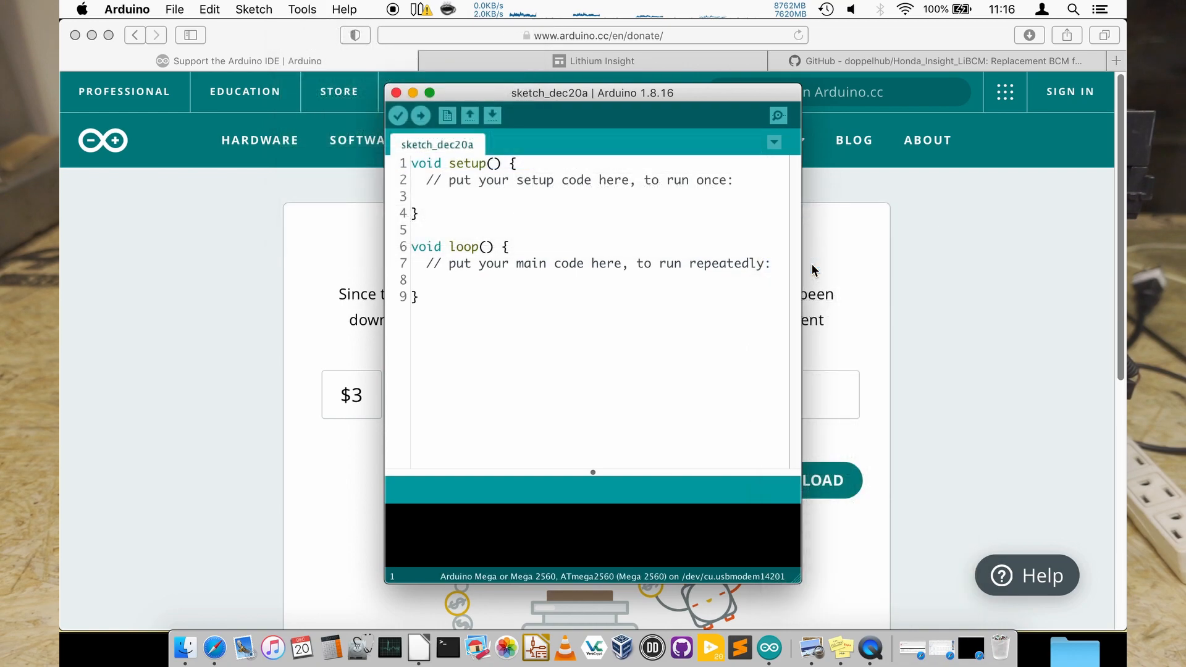
Check the processor options and the available serial ports for the selected board
{"action": "left_click", "coordinate": [305, 8]}
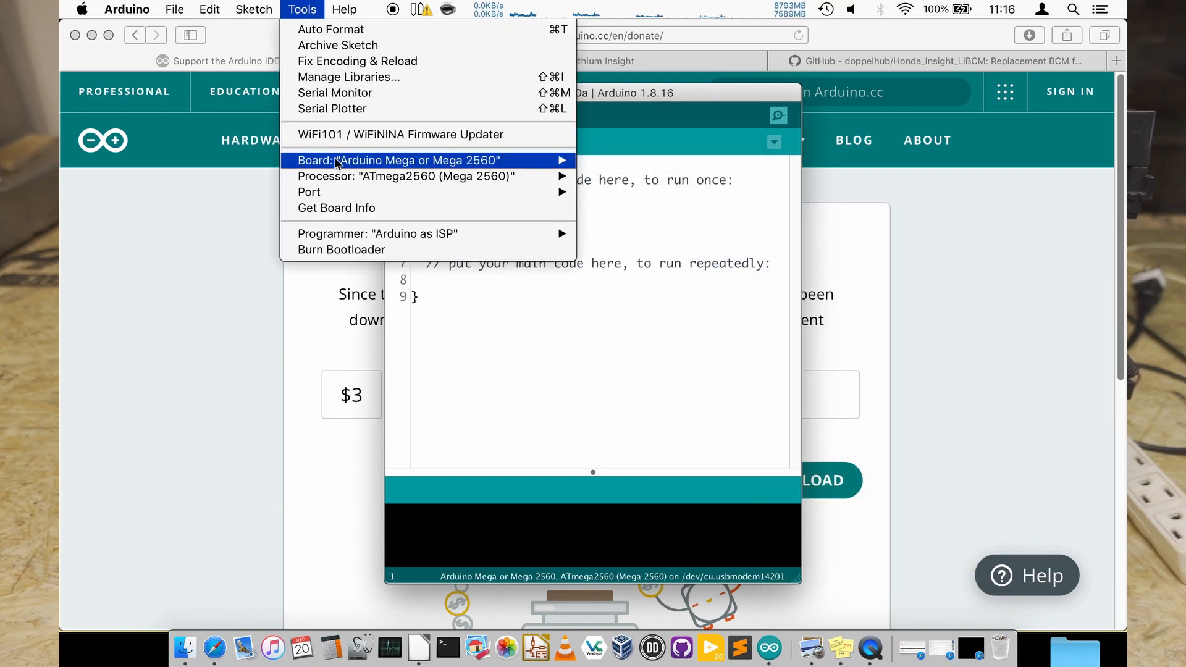
{"action": "mouse_move", "coordinate": [339, 177]}
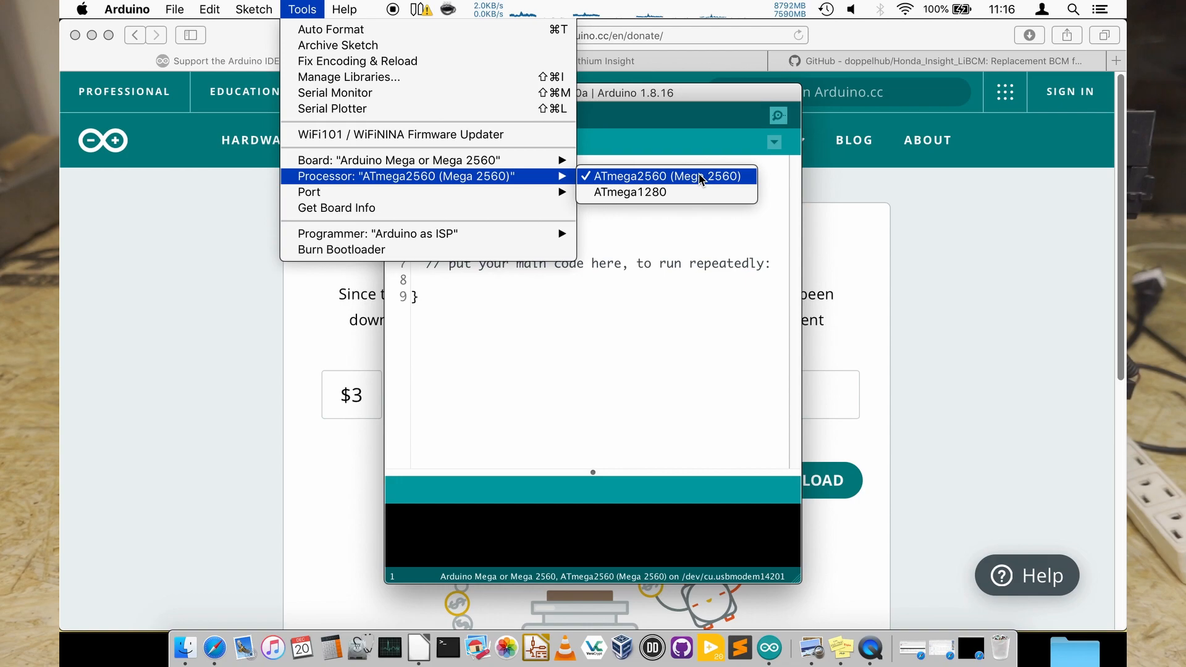
{"action": "mouse_move", "coordinate": [458, 195]}
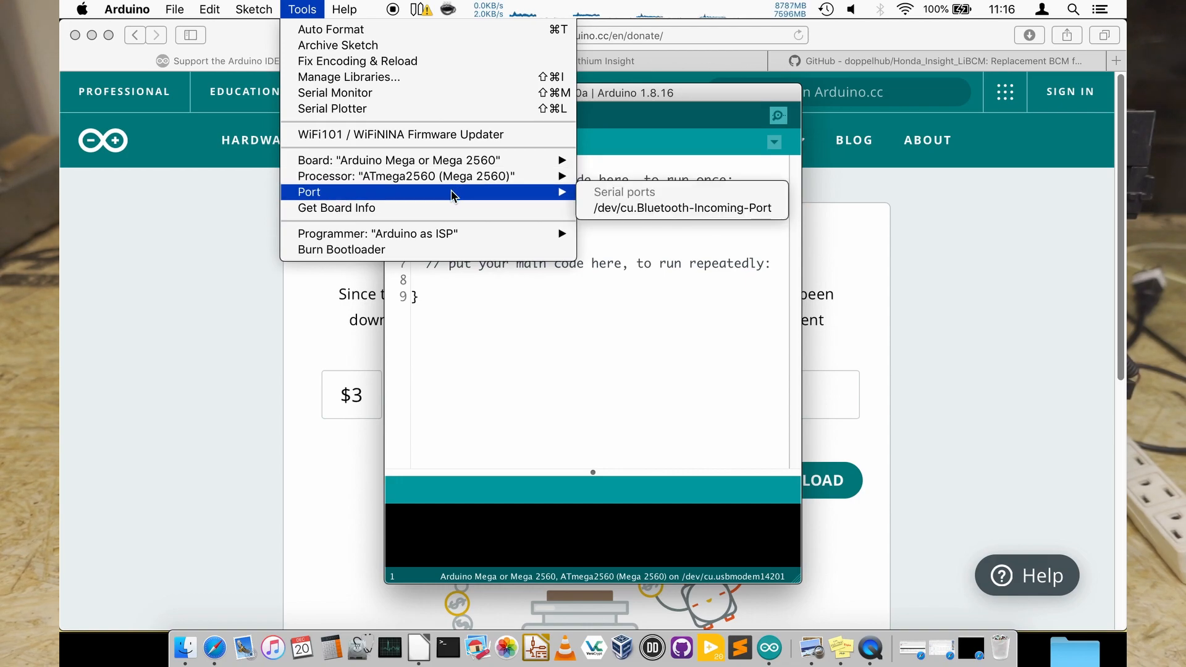
{"action": "left_click", "coordinate": [276, 5]}
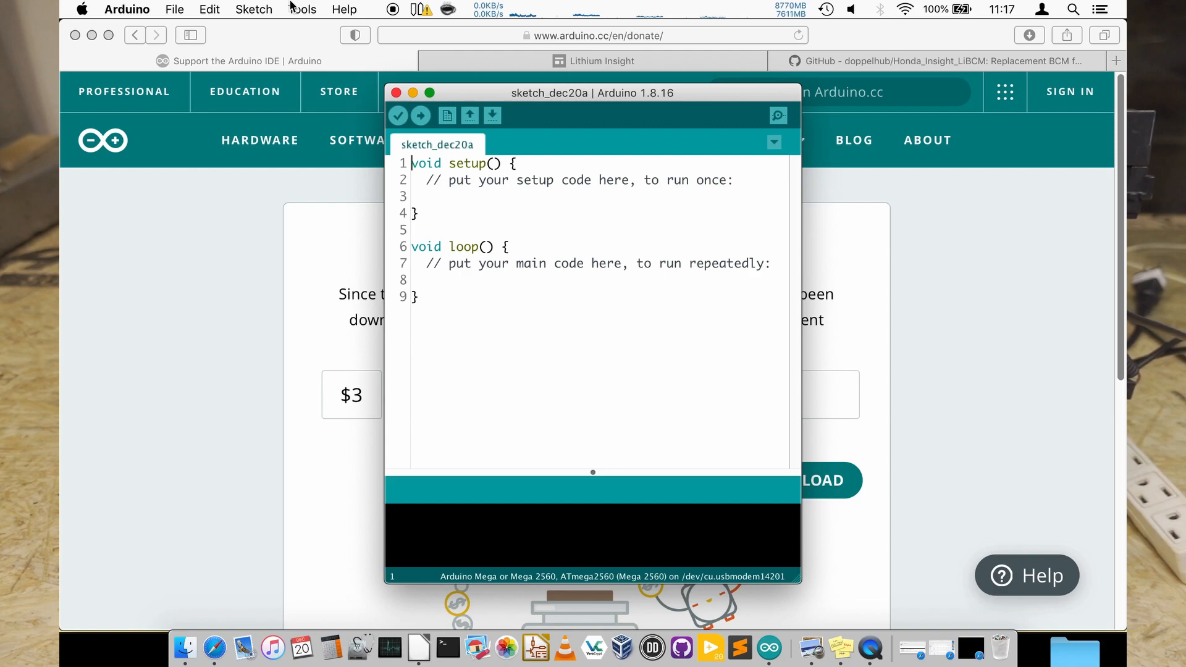
Select the serial port /dev/cu.usbmodem14201 (Arduino Mega or Mega 2560) and upload the empty sketch to the board
{"action": "left_click", "coordinate": [293, 9]}
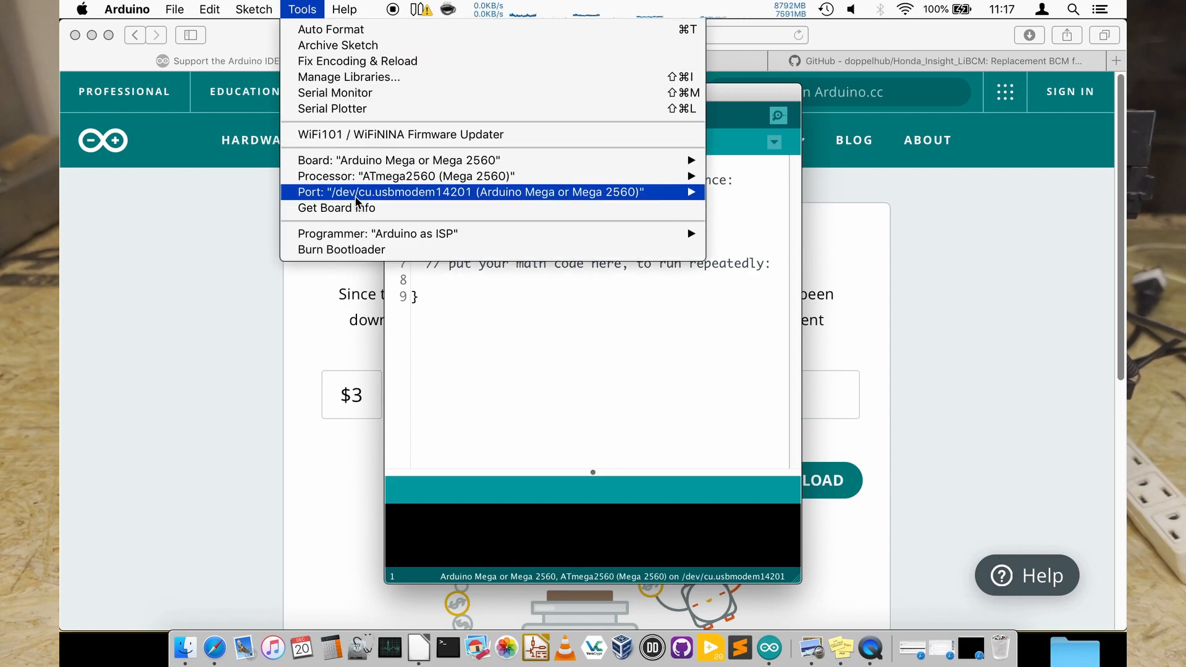
{"action": "mouse_move", "coordinate": [356, 197]}
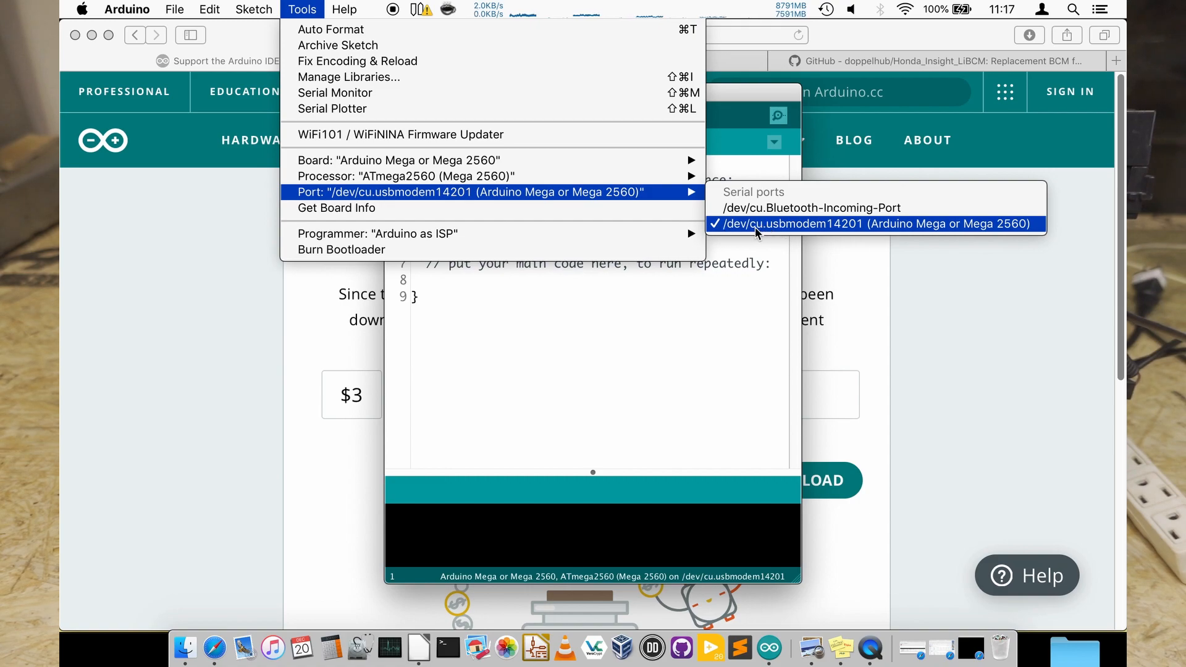
{"action": "left_click", "coordinate": [845, 224]}
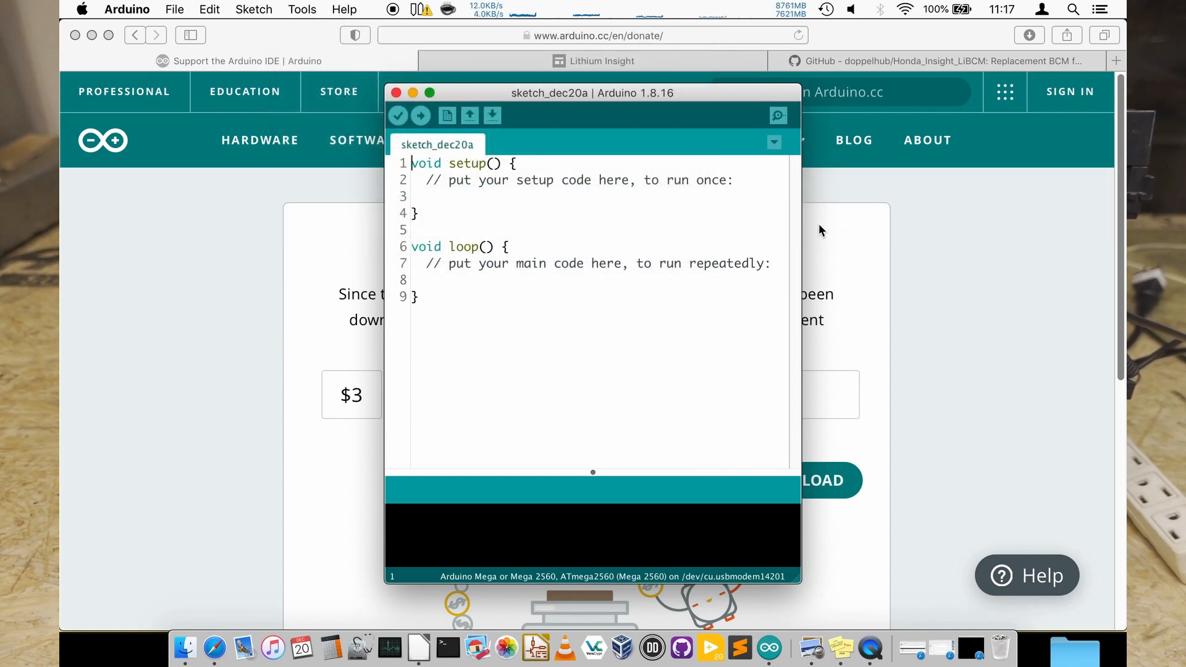
{"action": "left_click", "coordinate": [421, 117]}
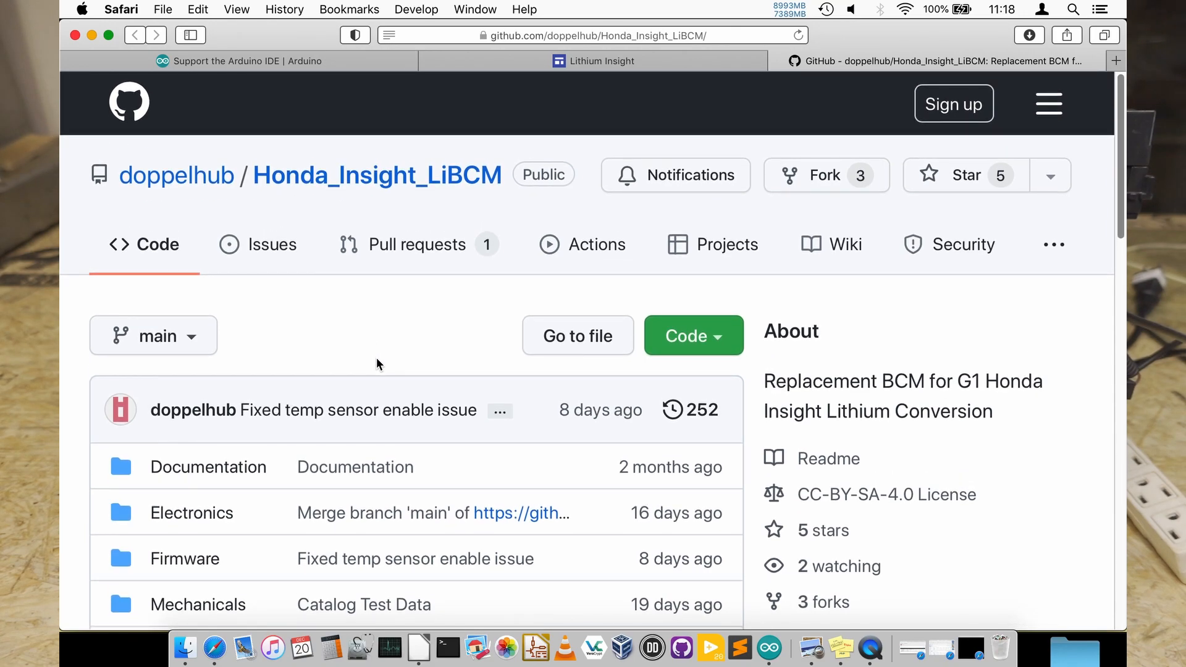
Download the Honda_Insight_LiBCM repository as a ZIP file and close its GitHub page
{"action": "left_click", "coordinate": [709, 341]}
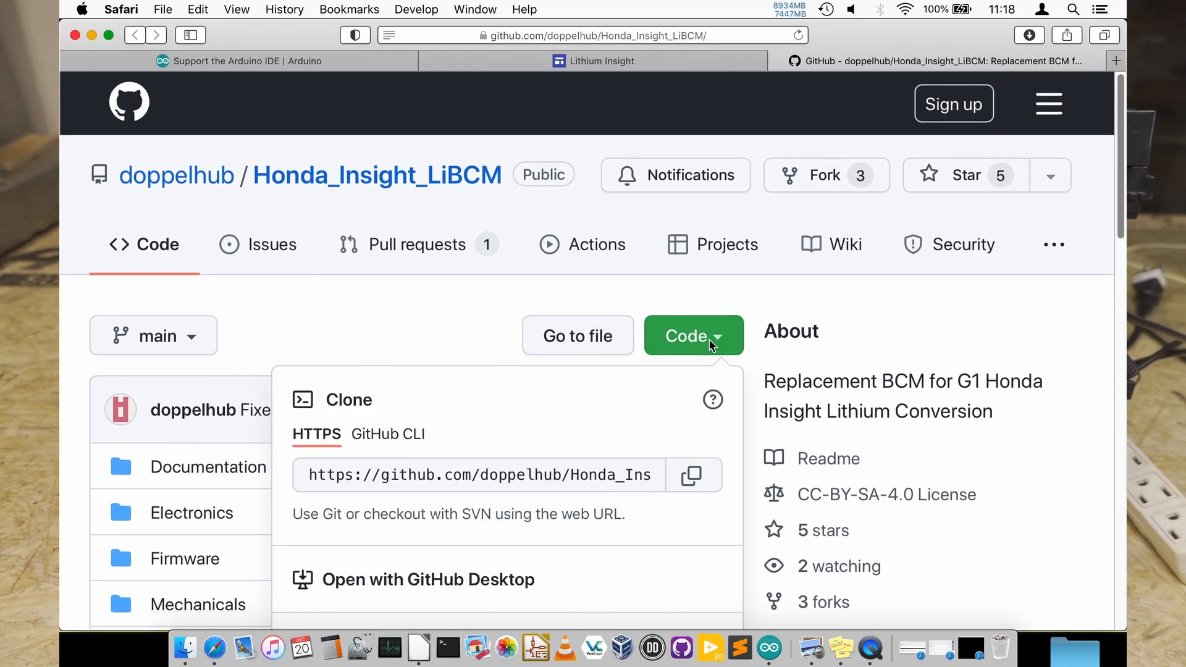
{"action": "scroll", "coordinate": [648, 386], "scroll_direction": "down", "scroll_amount": 4}
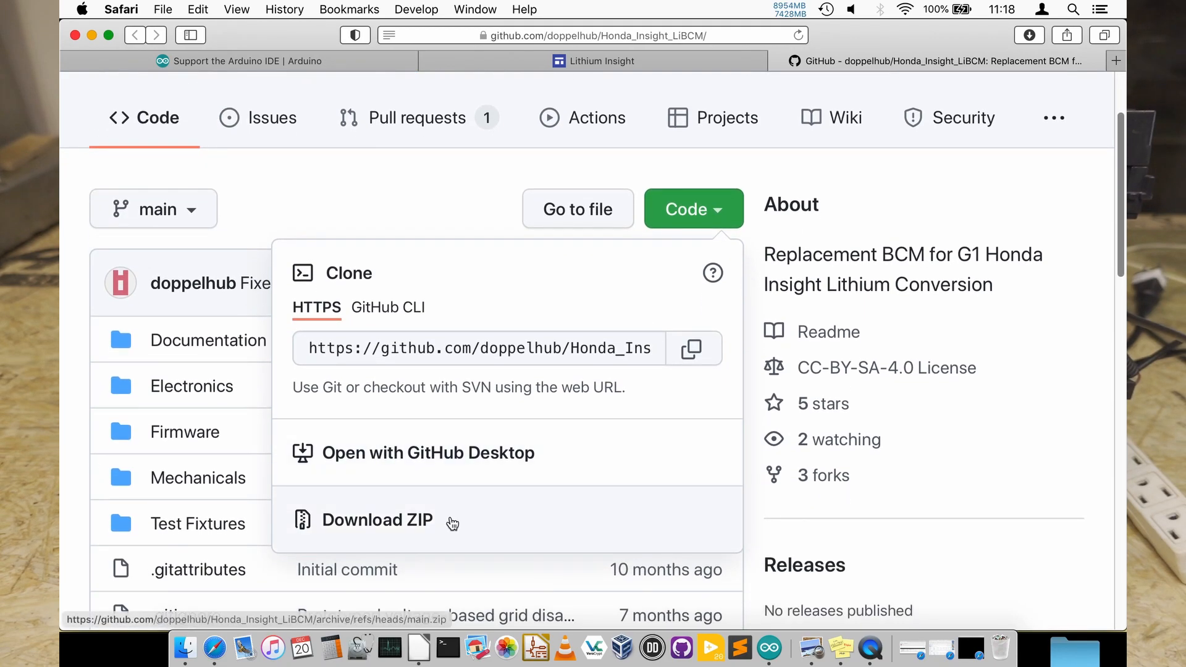
{"action": "left_click", "coordinate": [440, 528]}
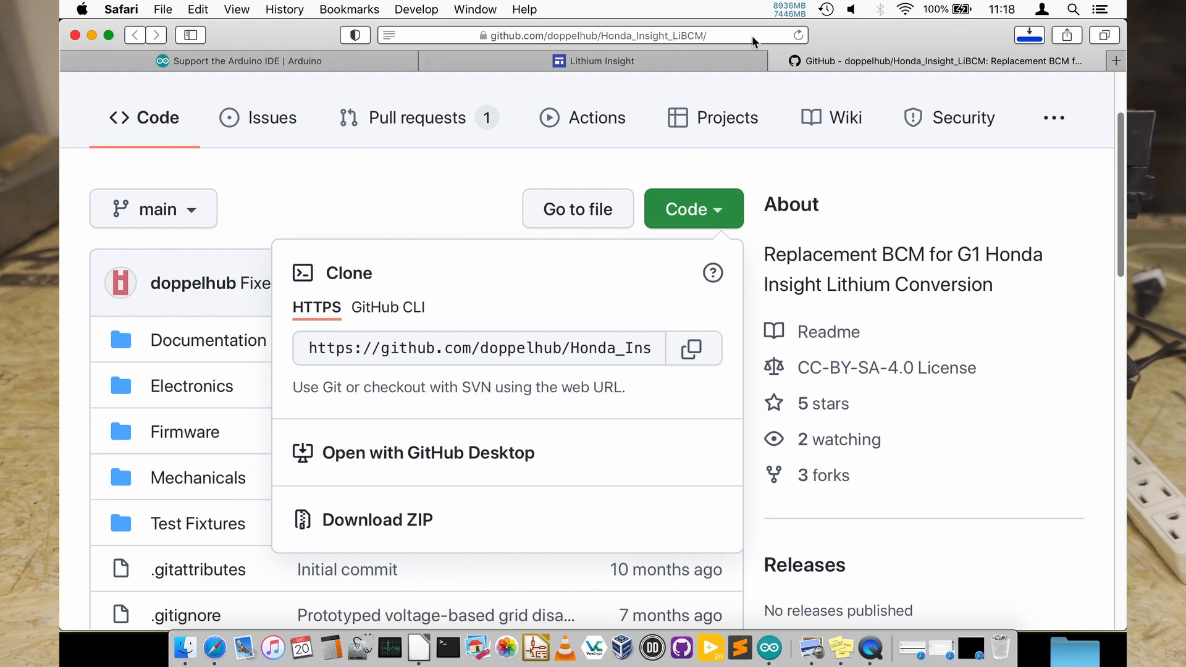
{"action": "left_click", "coordinate": [778, 61]}
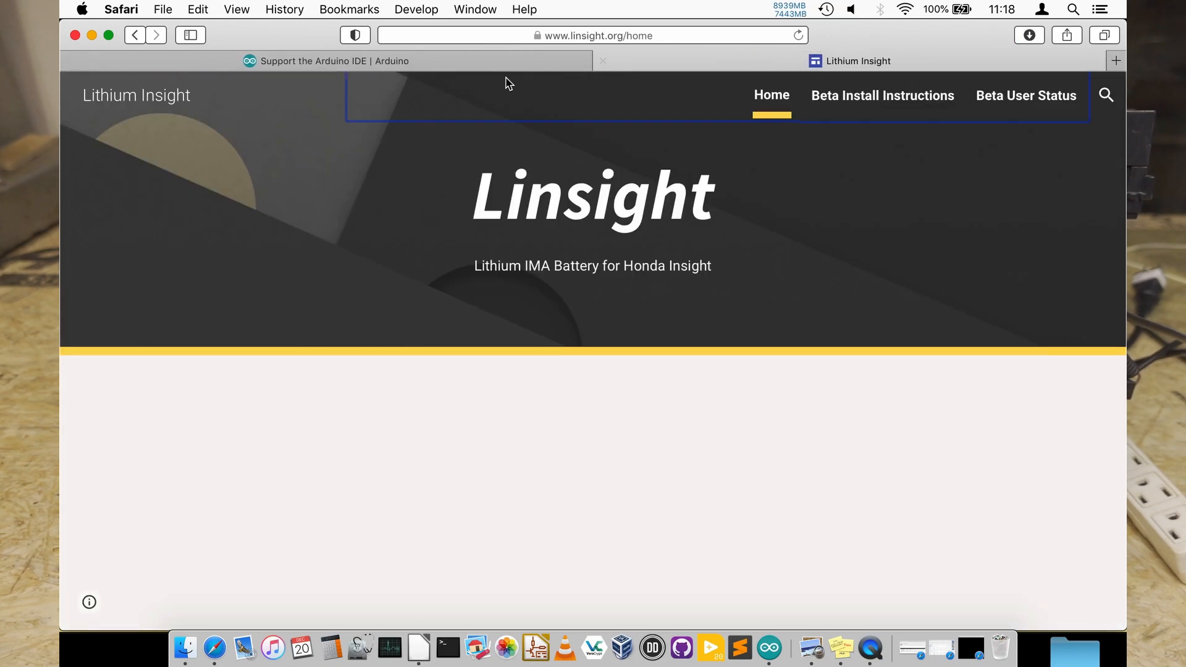
Unzip Honda_Insight_LiBCM-main.zip on the desktop and put the archive in the Trash
{"action": "key", "text": "F11"}
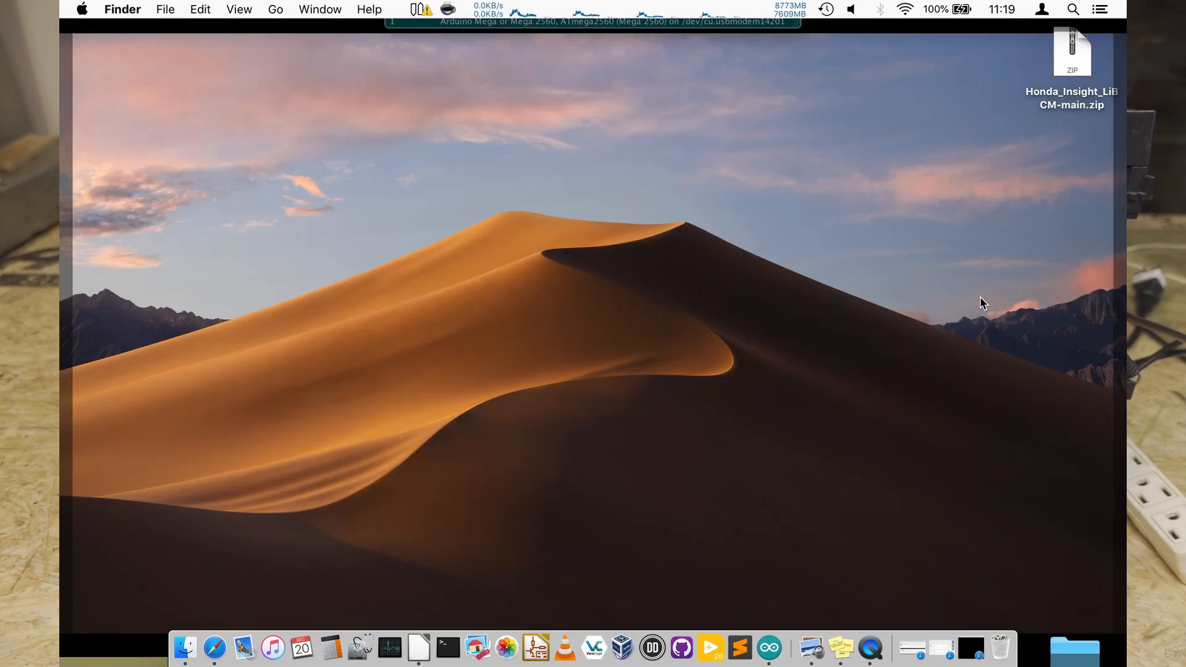
{"action": "double_click", "coordinate": [1065, 69]}
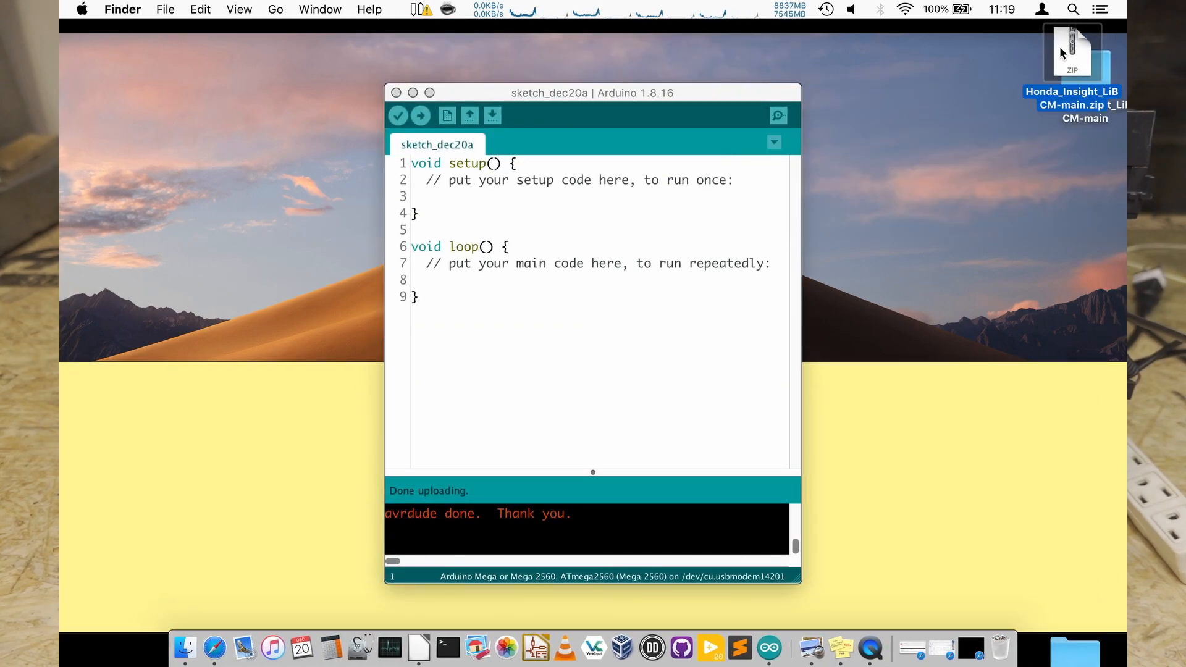
{"action": "key", "text": "super+BackSpace"}
Open the MVP folder inside Firmware in the extracted Honda_Insight_LiBCM-main folder
{"action": "double_click", "coordinate": [1090, 73]}
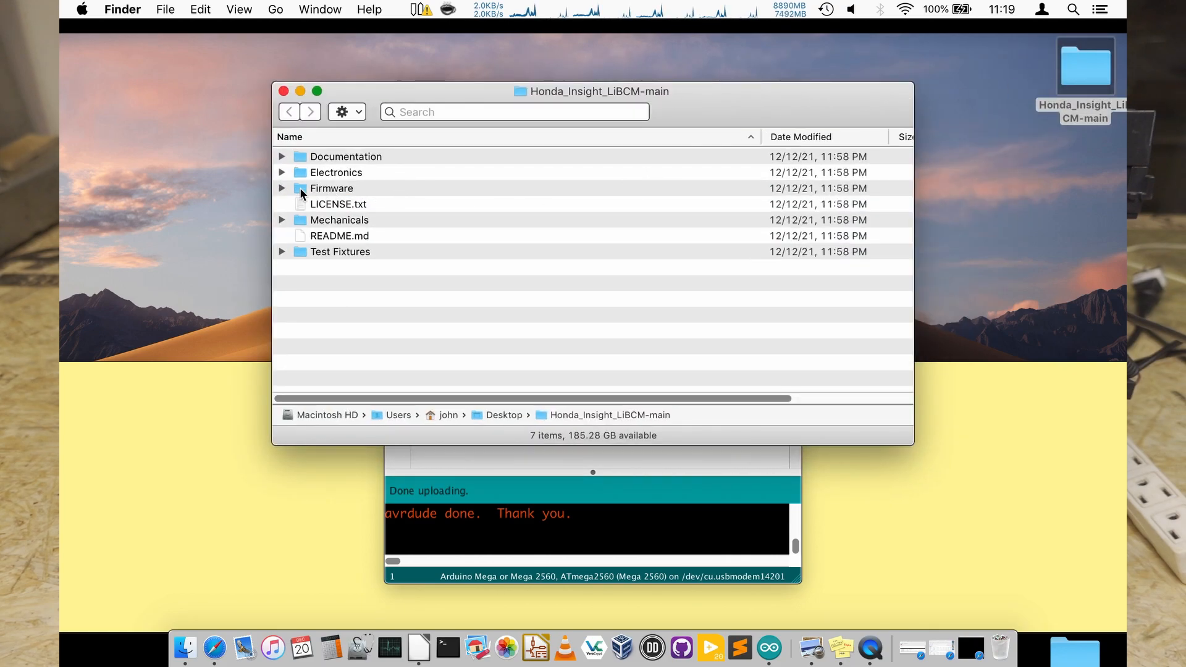
{"action": "double_click", "coordinate": [327, 189]}
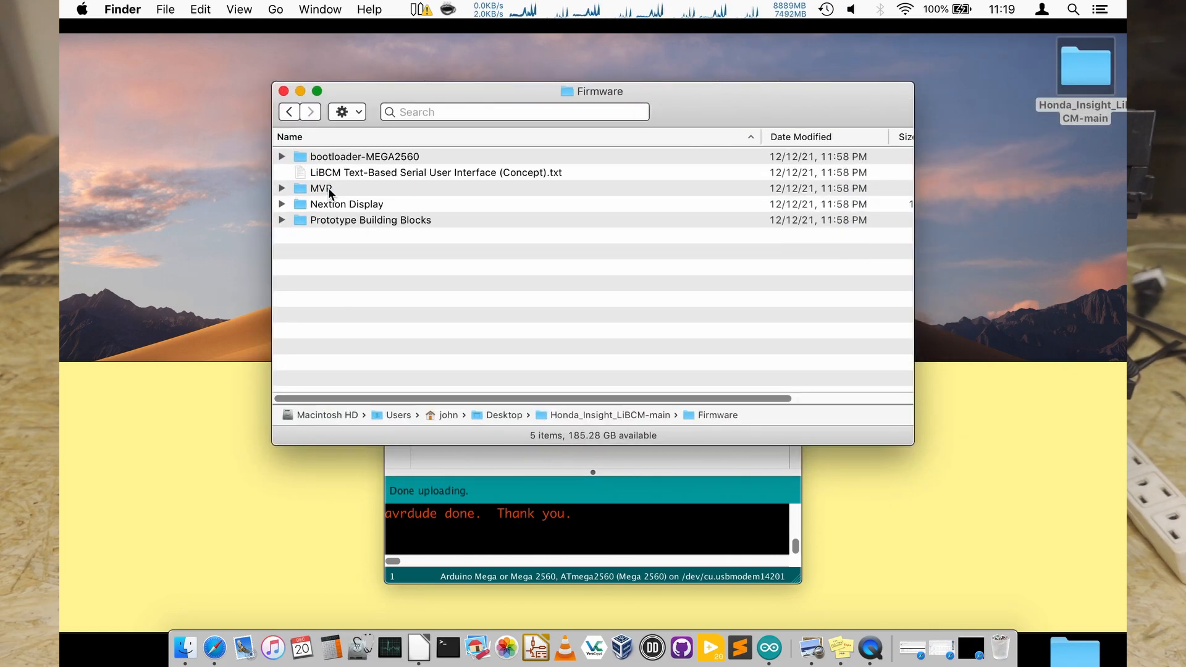
{"action": "double_click", "coordinate": [328, 189]}
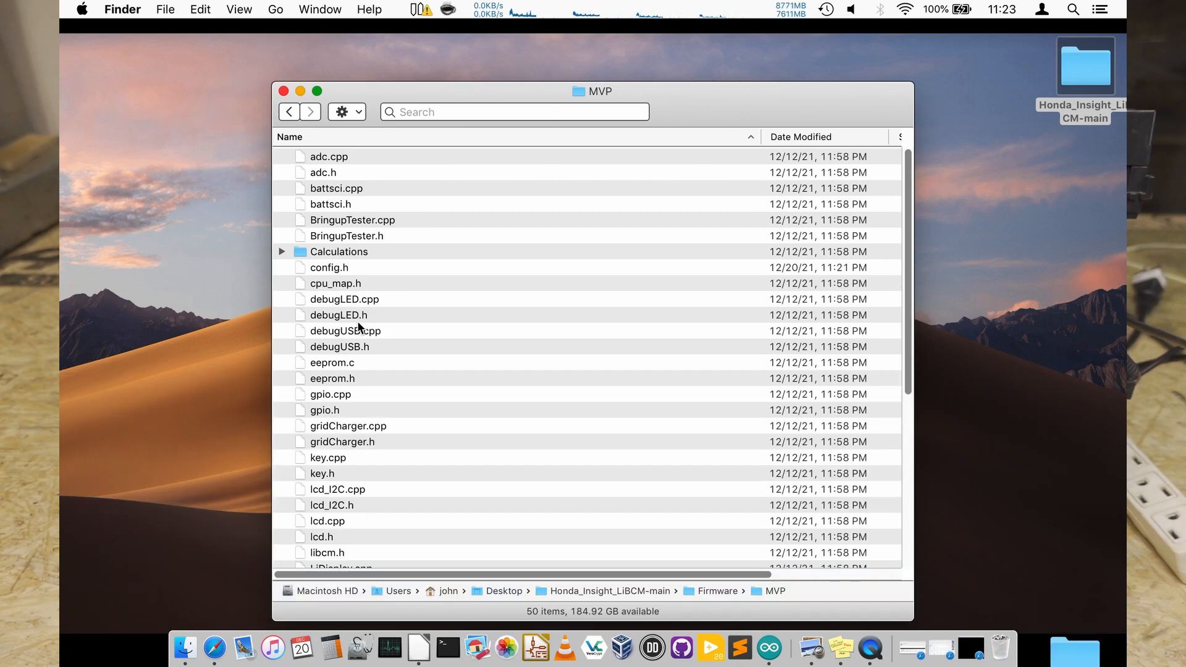
Open config.h from the MVP folder in TextEdit
{"action": "left_click", "coordinate": [333, 269]}
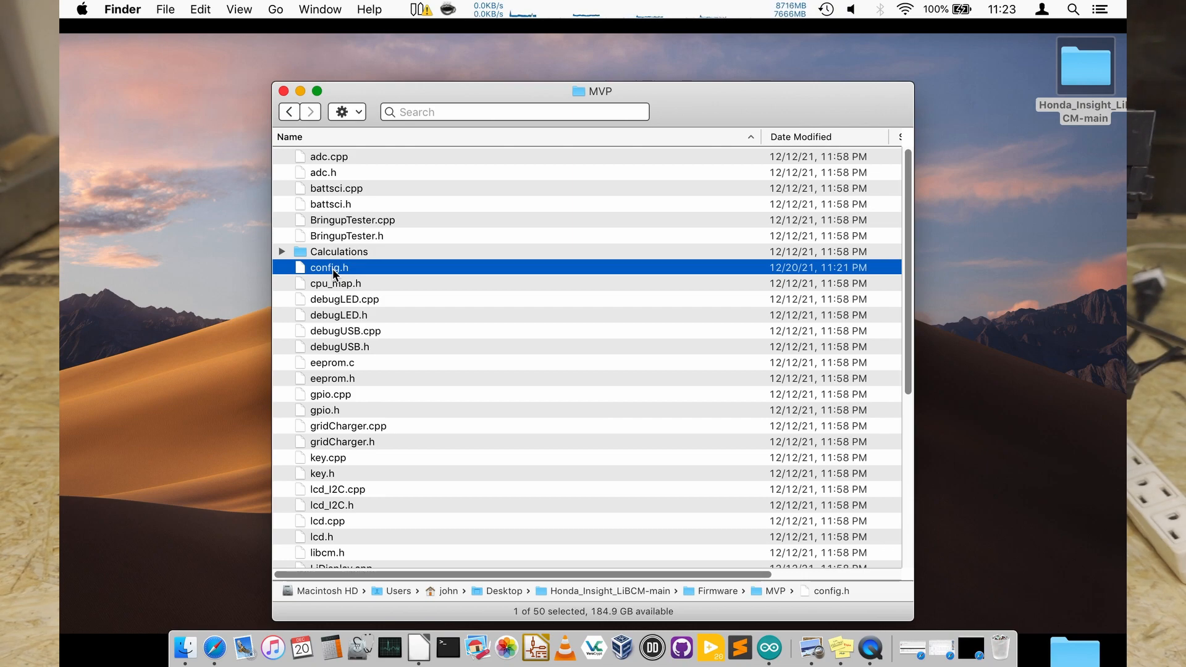
{"action": "right_click", "coordinate": [333, 270]}
{"action": "key", "text": "Escape"}
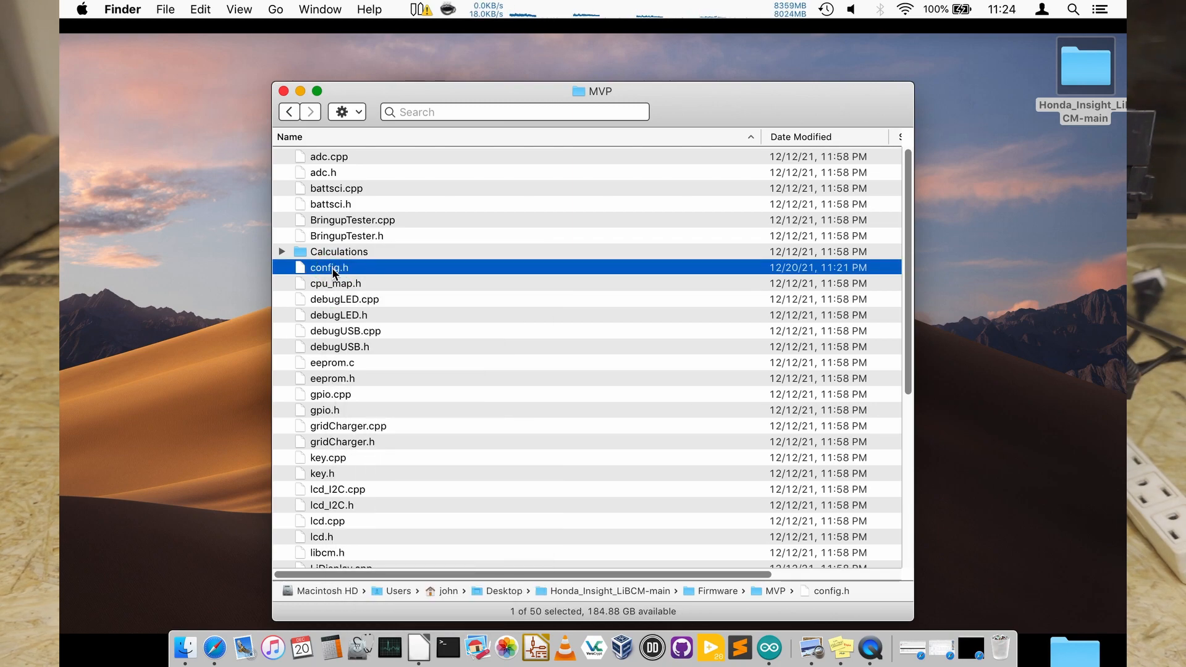
{"action": "right_click", "coordinate": [333, 254]}
{"action": "mouse_move", "coordinate": [457, 279]}
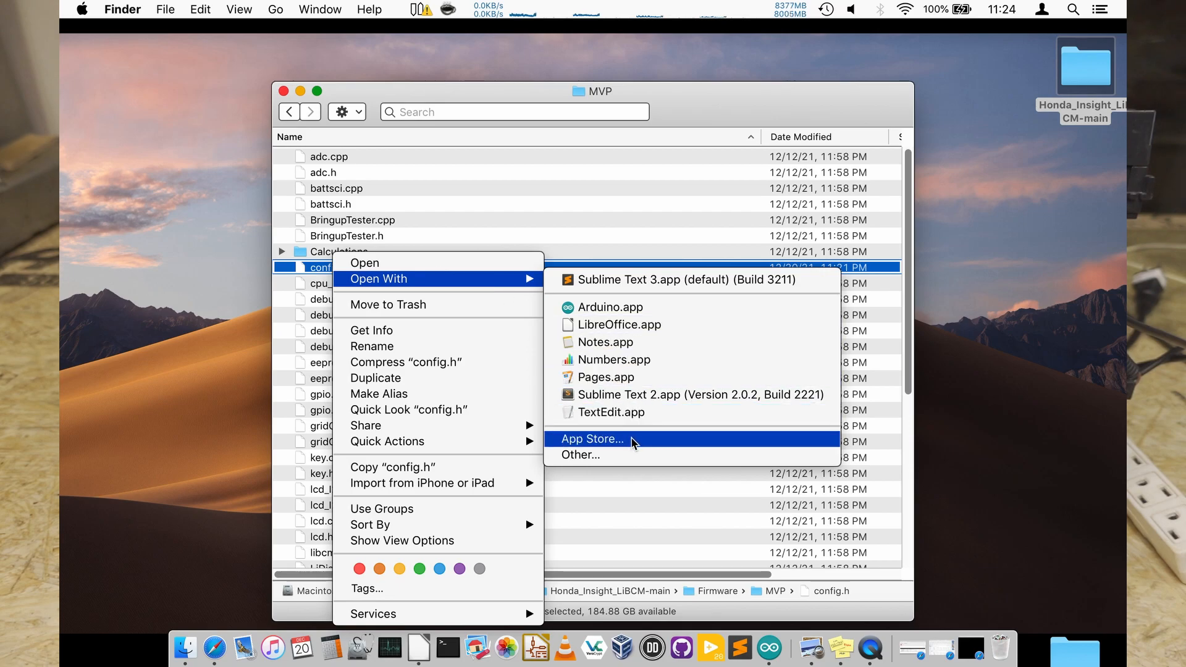
{"action": "left_click", "coordinate": [614, 411]}
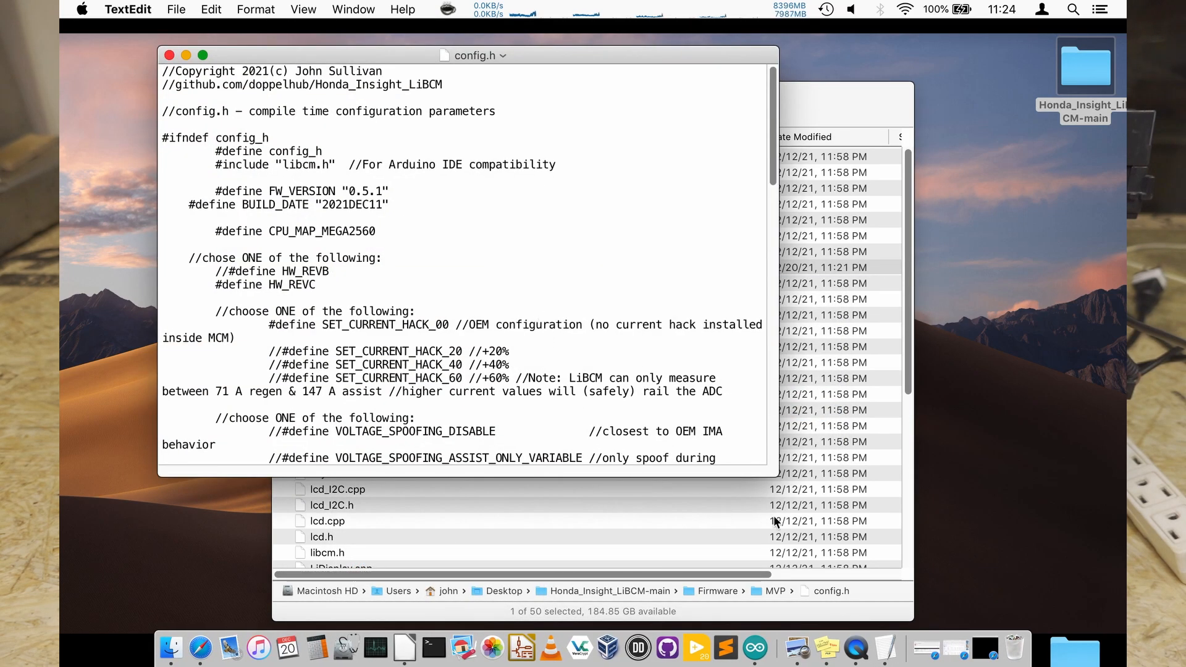
Enlarge the config.h window and comment out the SET_CURRENT_HACK_00 line with //
{"action": "left_click_drag", "start_coordinate": [778, 475], "coordinate": [1089, 615]}
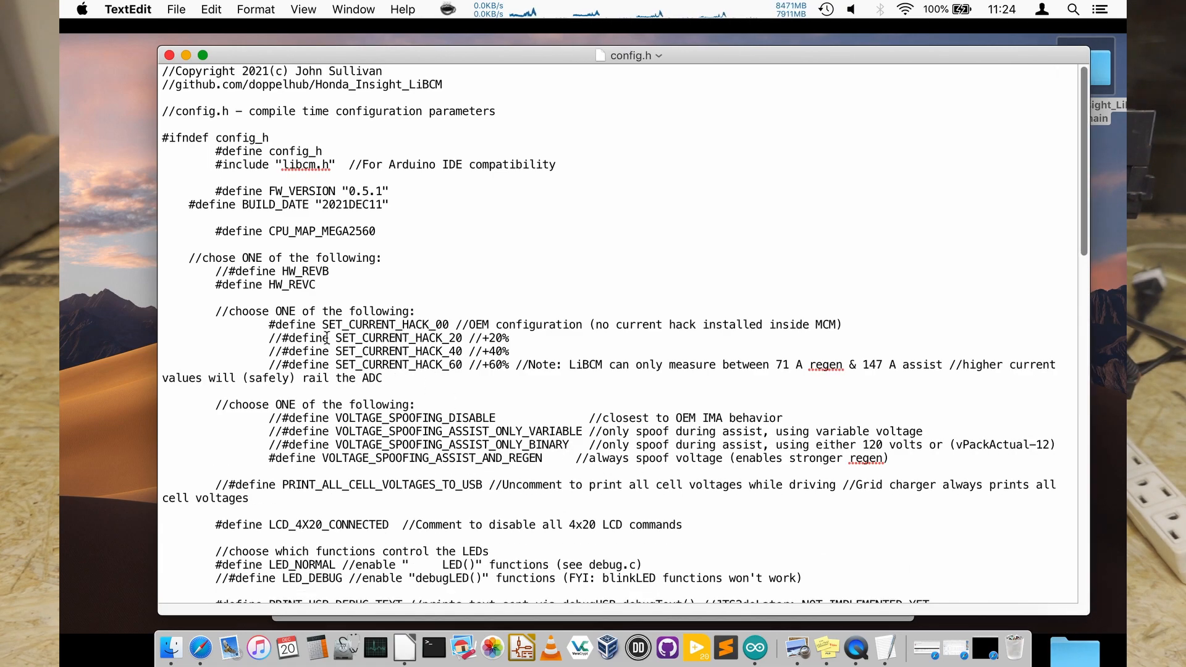
{"action": "left_click_drag", "start_coordinate": [413, 311], "coordinate": [228, 311]}
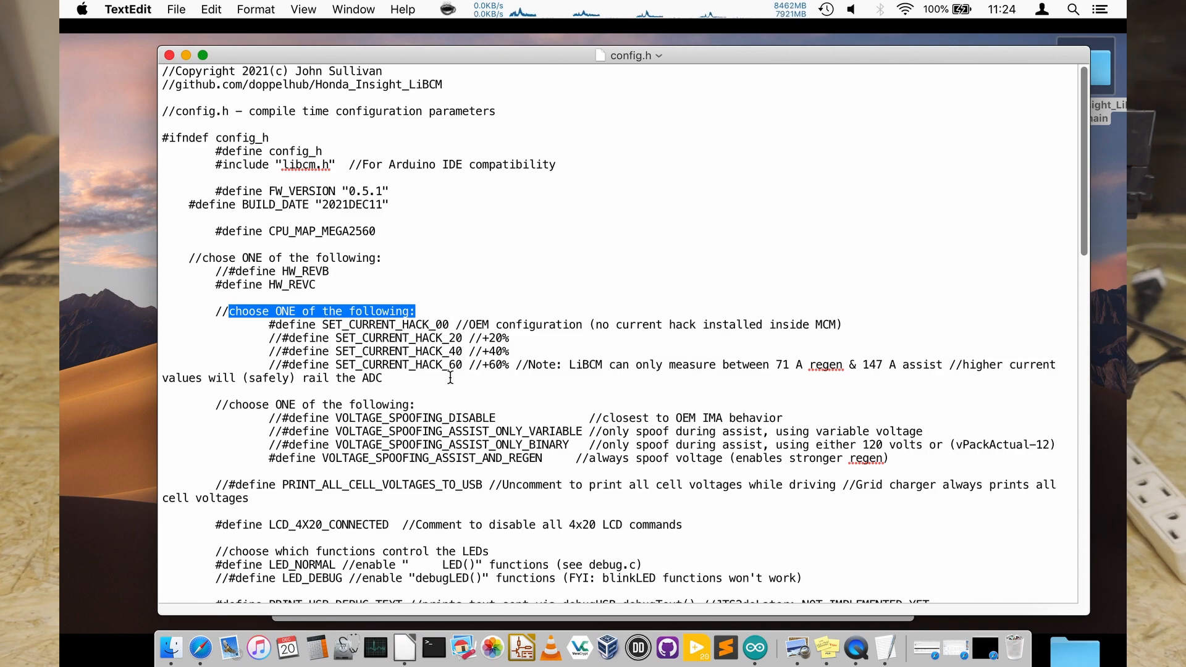
{"action": "left_click", "coordinate": [270, 324]}
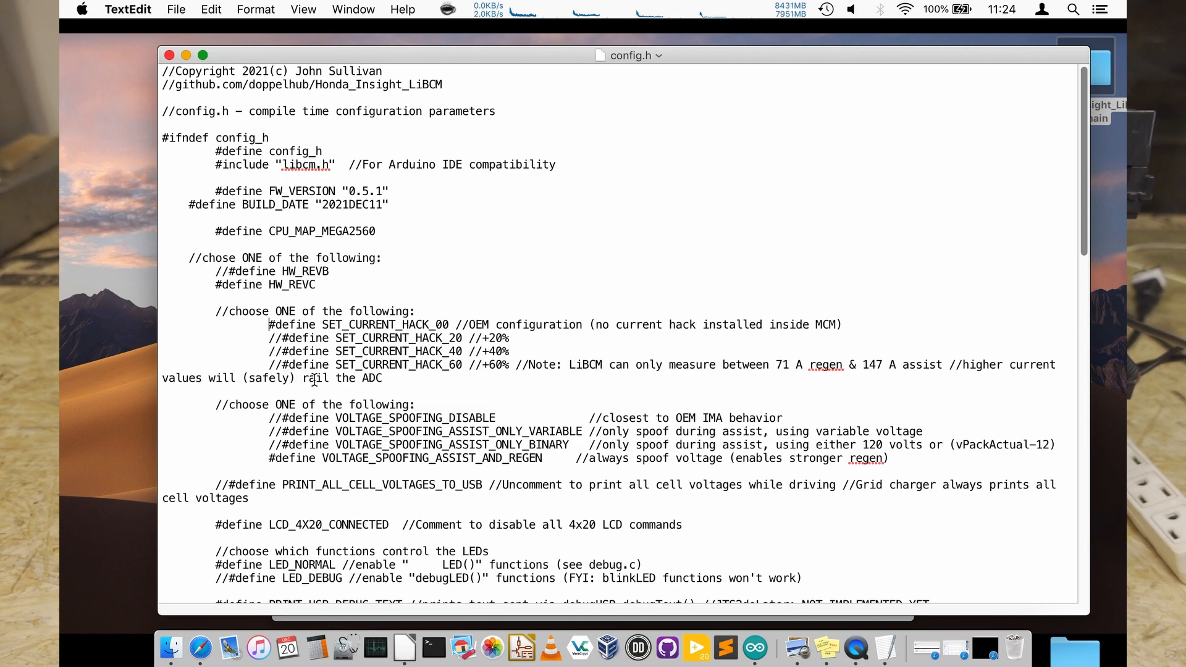
{"action": "type", "text": "//"}
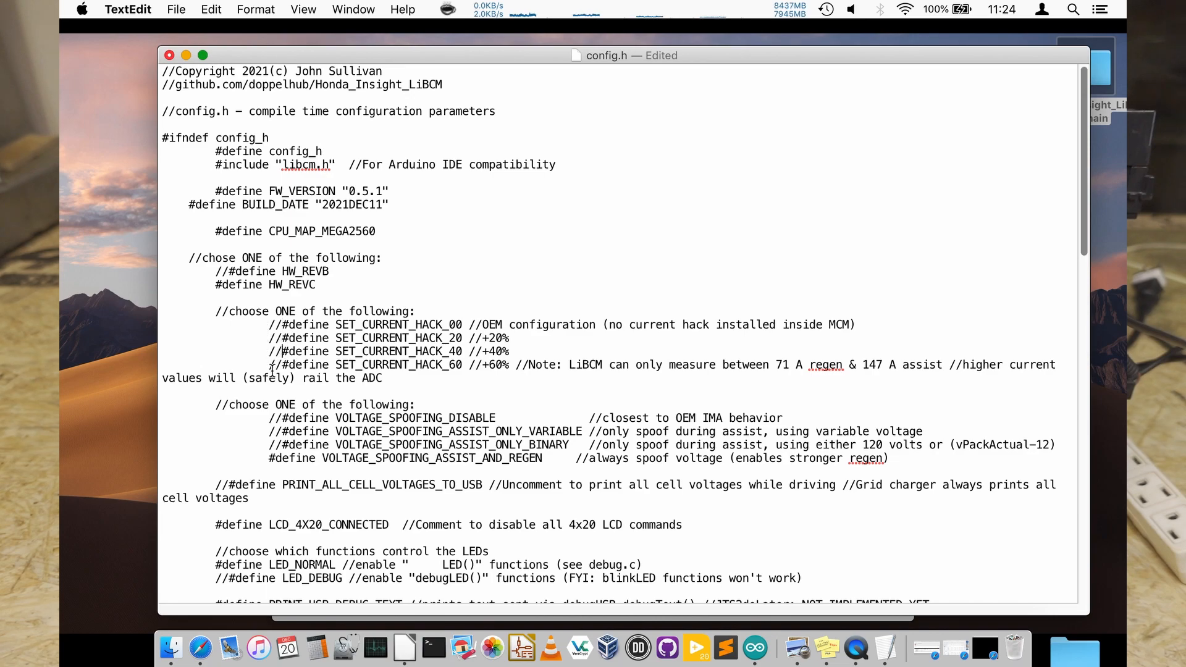
Temporarily uncomment the SET_CURRENT_HACK_40 line and the SET_CURRENT_HACK_20 line one after the other, restoring the // on each
{"action": "left_click_drag", "start_coordinate": [463, 350], "coordinate": [448, 351]}
{"action": "left_click", "coordinate": [279, 351]}
{"action": "key", "text": "BackSpace"}
{"action": "key", "text": "BackSpace"}
{"action": "type", "text": "//"}
{"action": "left_click", "coordinate": [281, 338]}
{"action": "key", "text": "BackSpace"}
{"action": "key", "text": "BackSpace"}
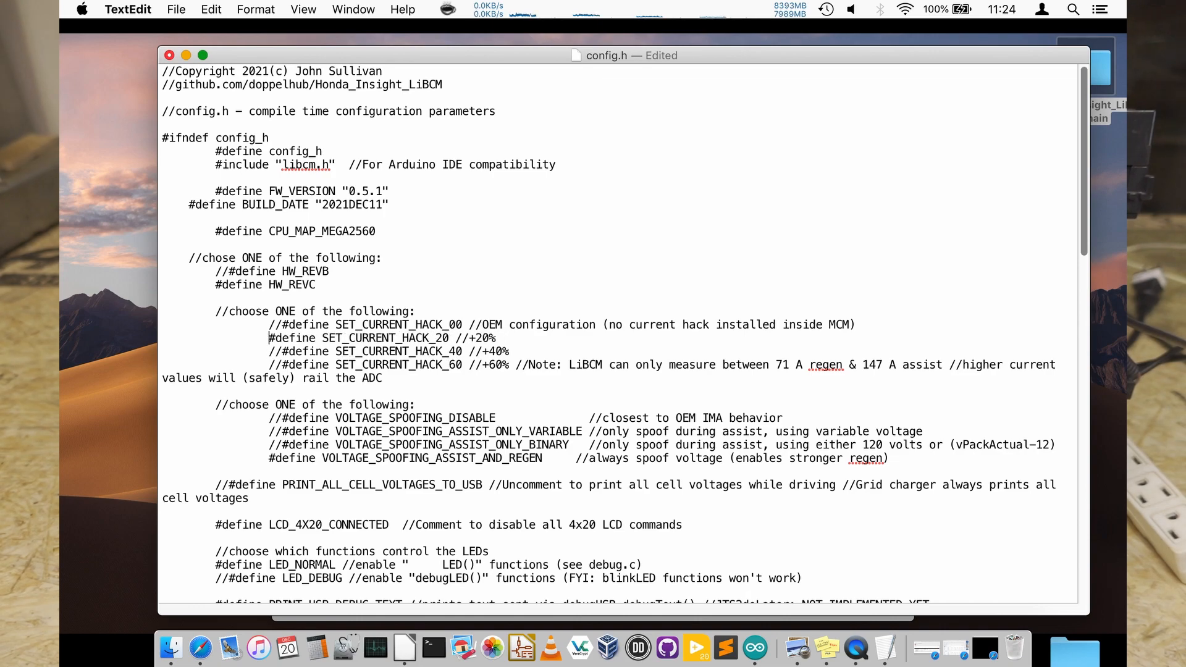
{"action": "type", "text": "//"}
Enable the +40% current hack by removing the // before #define SET_CURRENT_HACK_40
{"action": "left_click", "coordinate": [281, 351]}
{"action": "key", "text": "BackSpace"}
{"action": "key", "text": "BackSpace"}
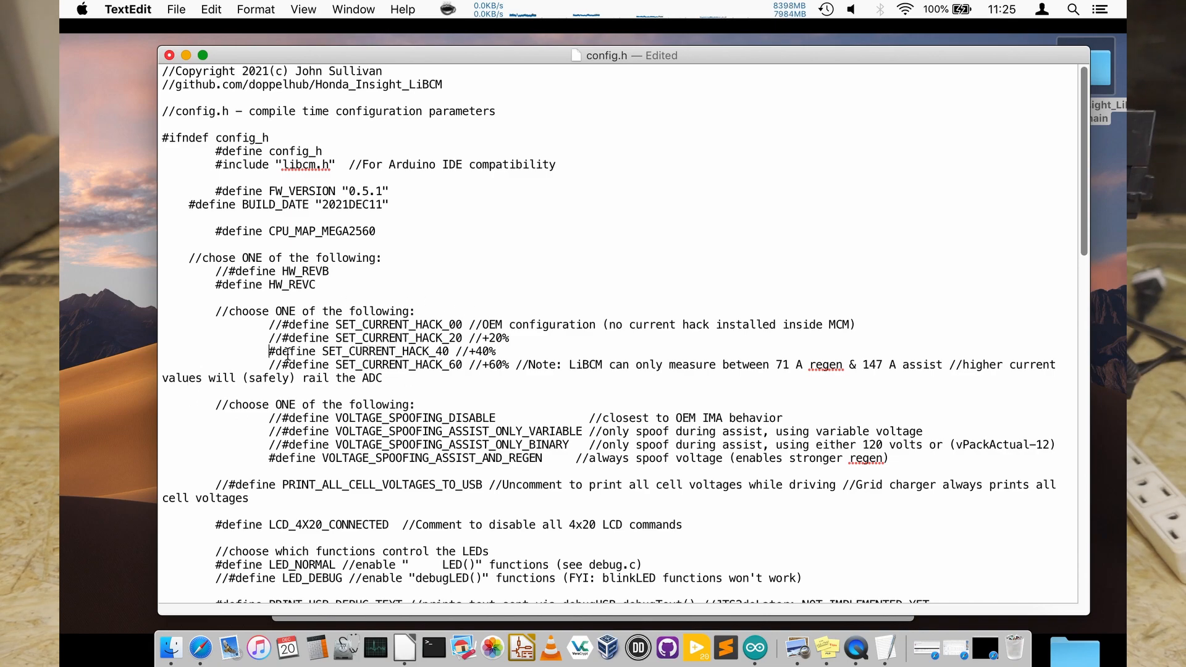
Save and close config.h, and quit TextEdit
{"action": "key", "text": "super+s"}
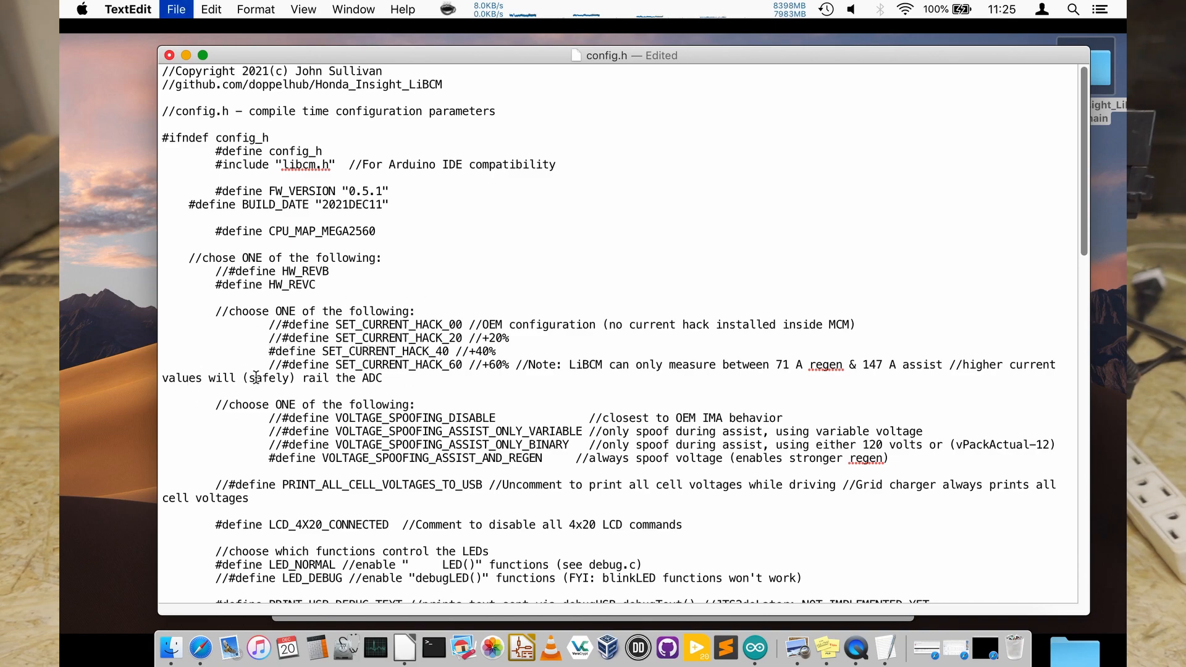
{"action": "key", "text": "super+w"}
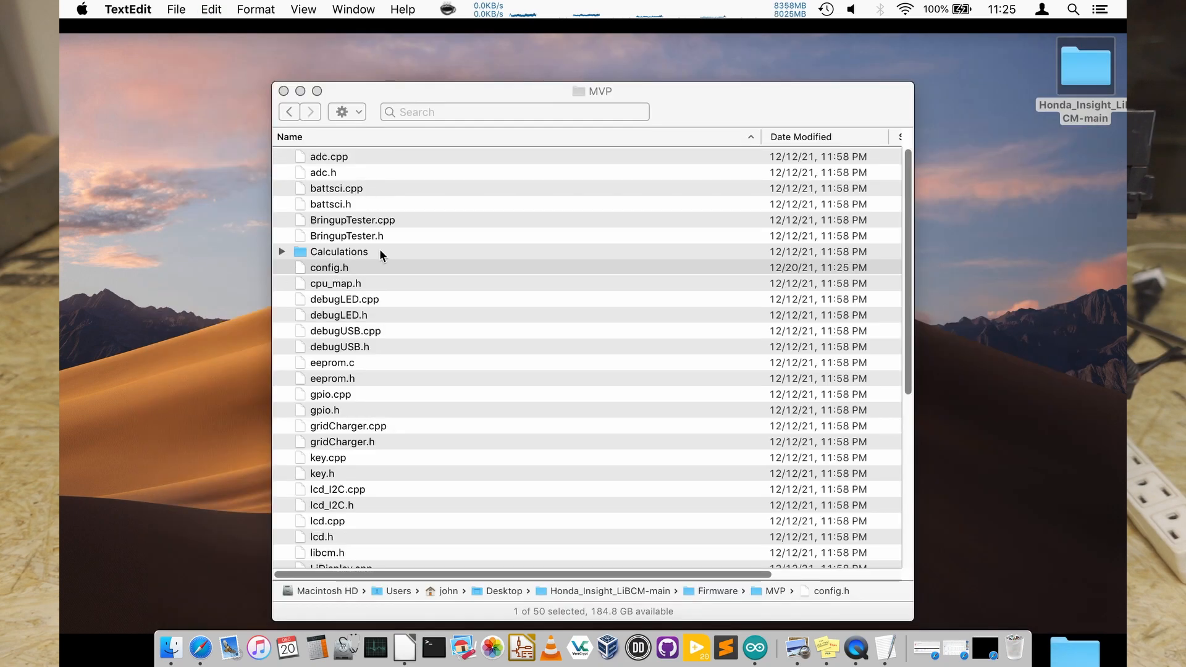
{"action": "key", "text": "super+q"}
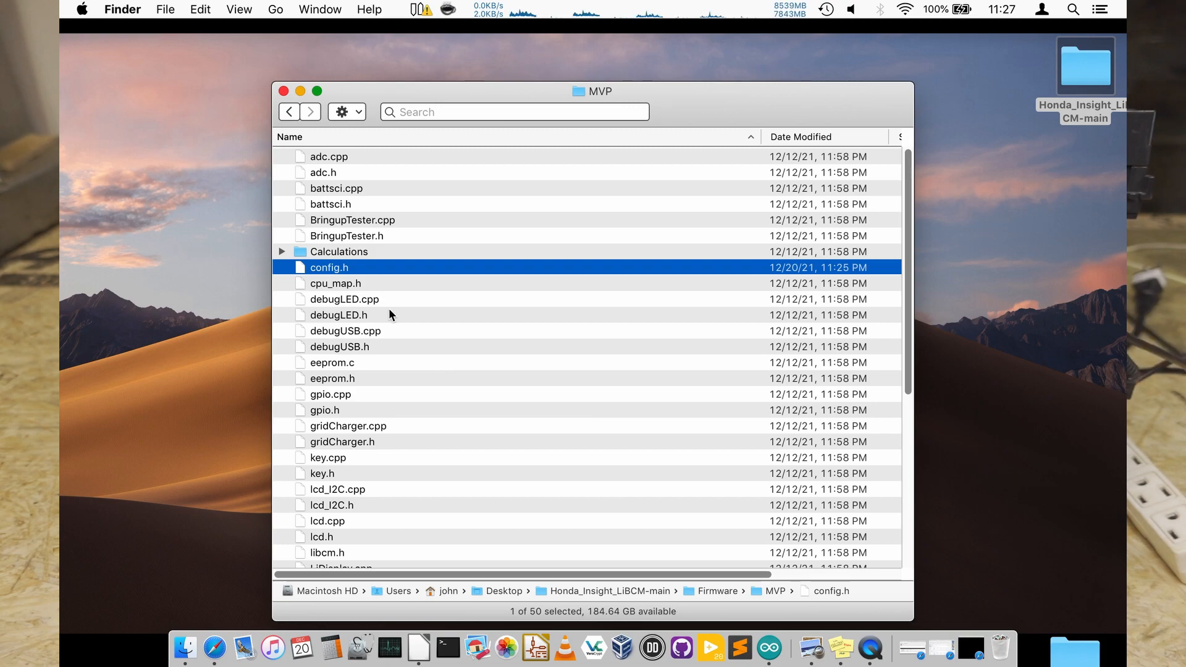
Open MVP.ino from the MVP folder in the Arduino IDE and upload the sketch to the board
{"action": "scroll", "coordinate": [388, 309], "scroll_direction": "down", "scroll_amount": 10}
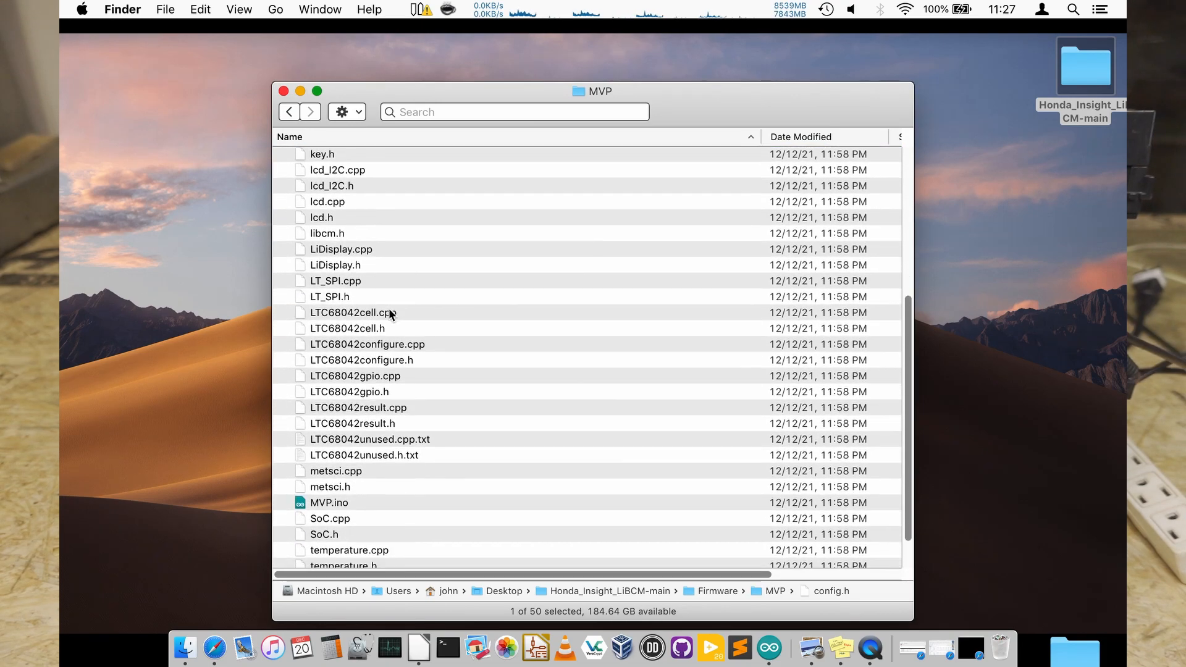
{"action": "scroll", "coordinate": [387, 309], "scroll_direction": "down", "scroll_amount": 3}
{"action": "double_click", "coordinate": [333, 449]}
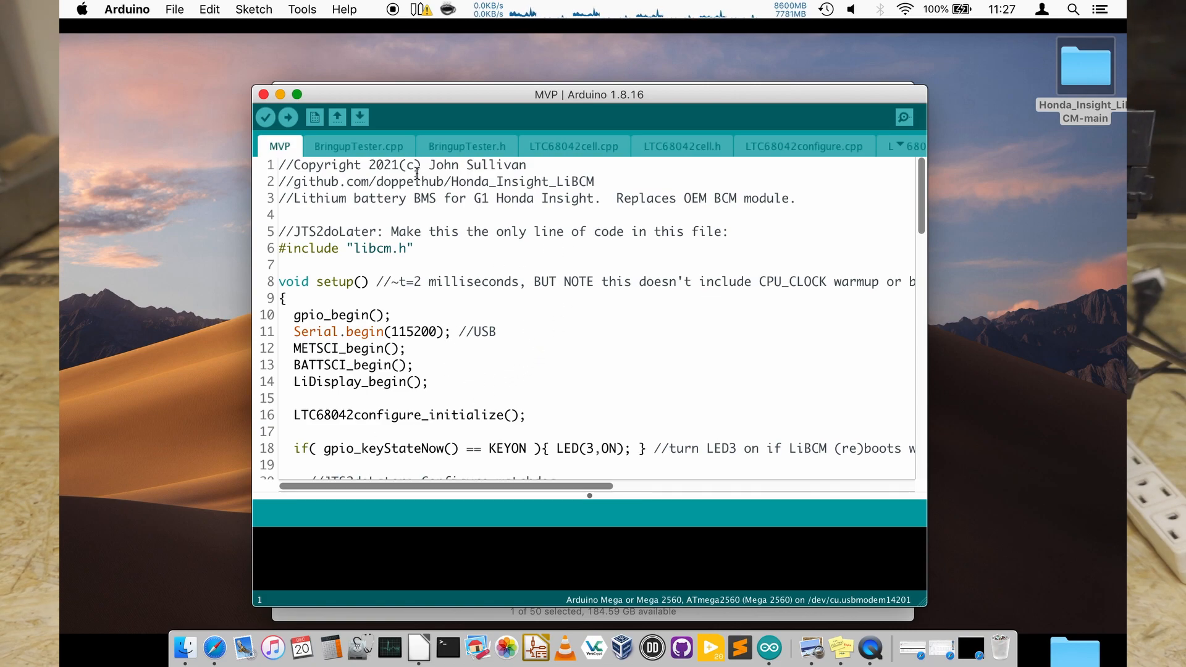
{"action": "left_click", "coordinate": [288, 117]}
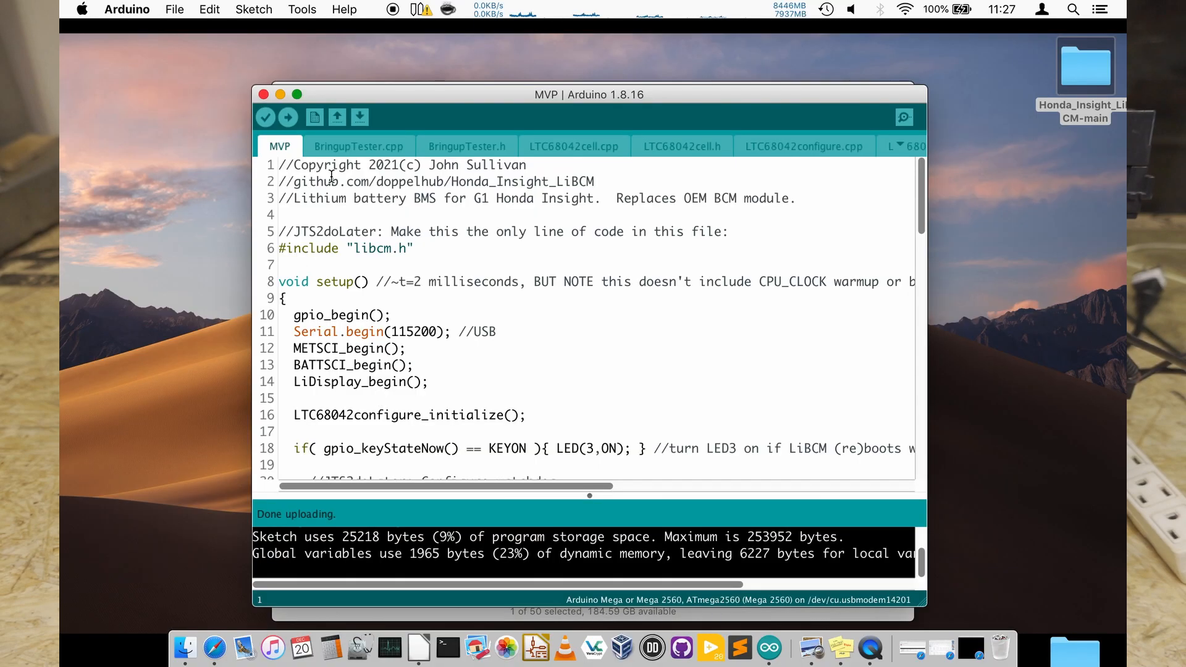
Turn on verbose output during both compilation and upload in the Arduino preferences
{"action": "left_click", "coordinate": [126, 8]}
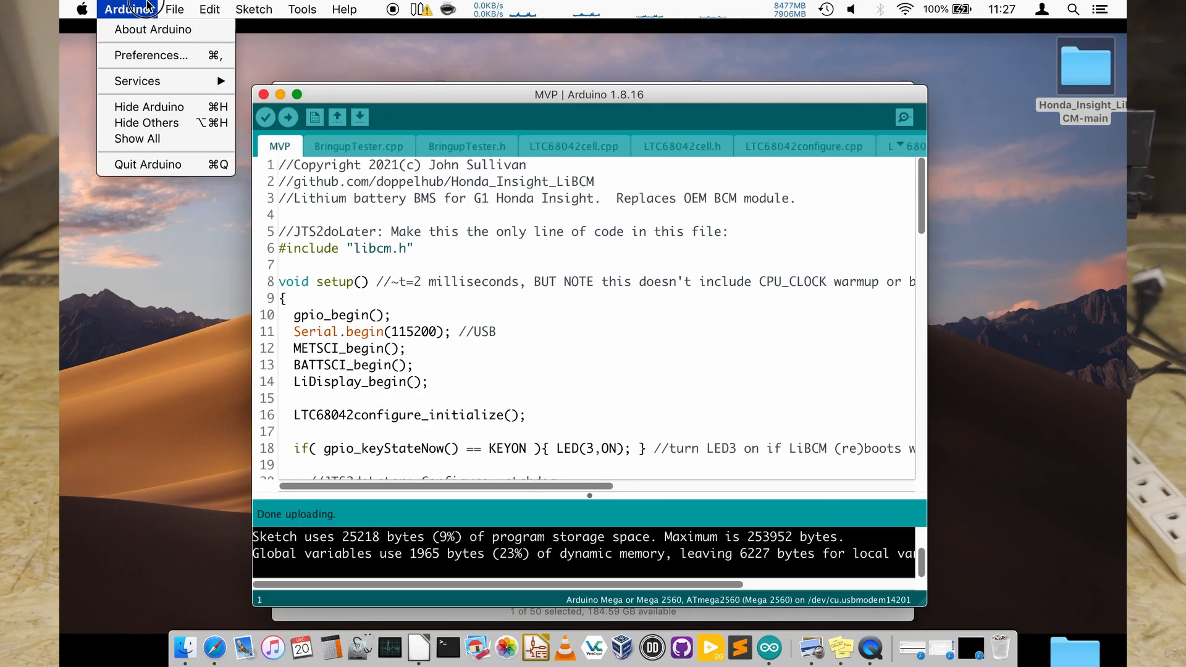
{"action": "left_click", "coordinate": [135, 52]}
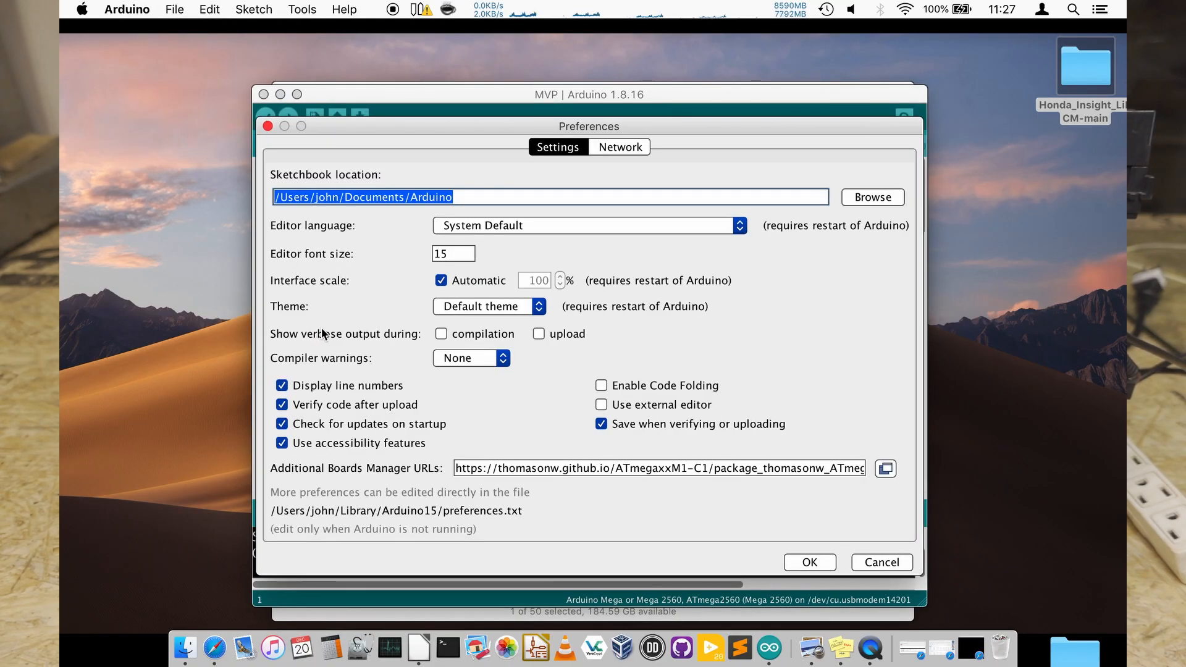
{"action": "left_click", "coordinate": [441, 334]}
{"action": "left_click", "coordinate": [537, 334]}
{"action": "left_click", "coordinate": [817, 564]}
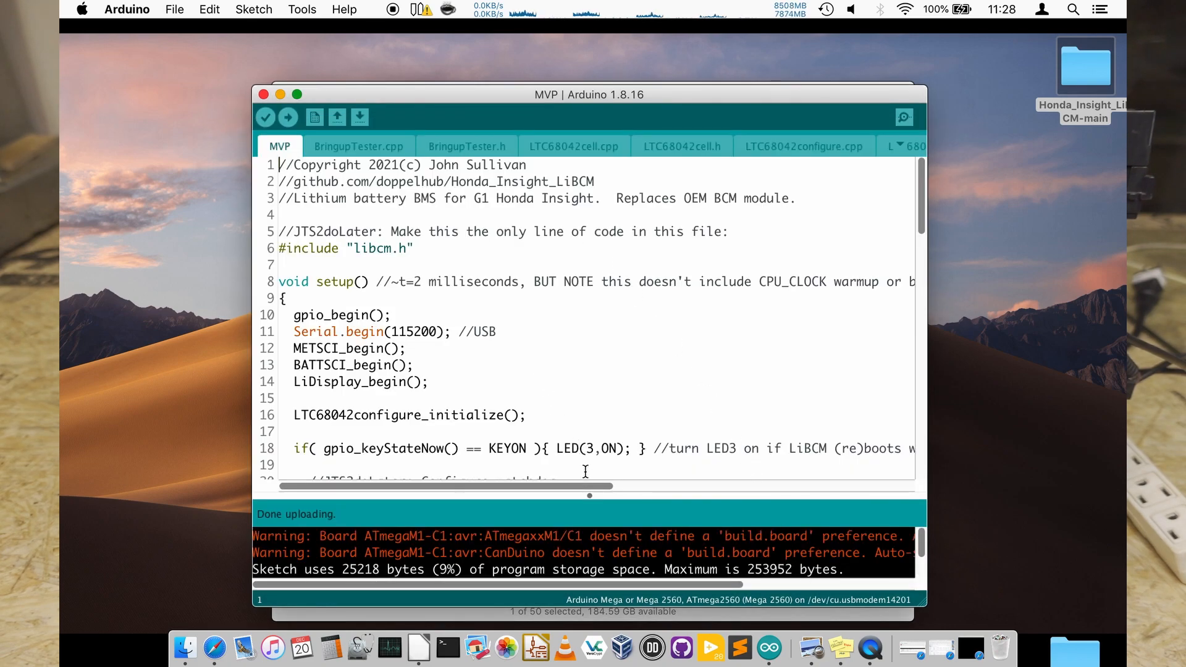
Enlarge the output console below the code and upload the MVP sketch to the board again
{"action": "left_click_drag", "start_coordinate": [591, 498], "coordinate": [575, 213]}
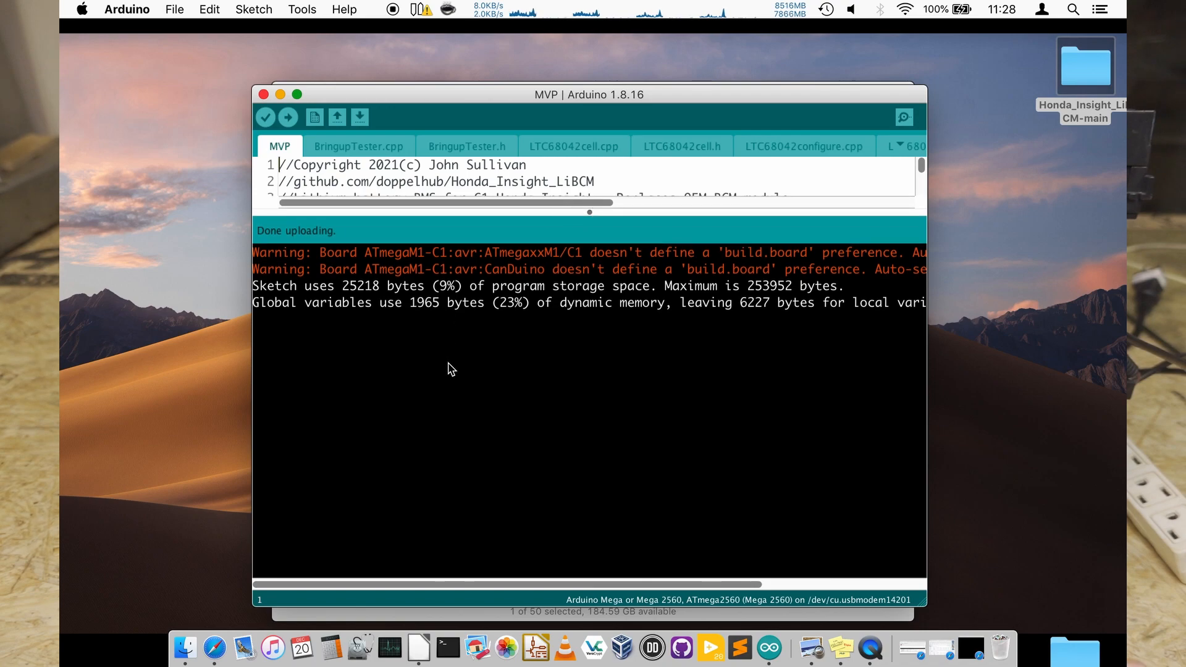
{"action": "left_click", "coordinate": [288, 118]}
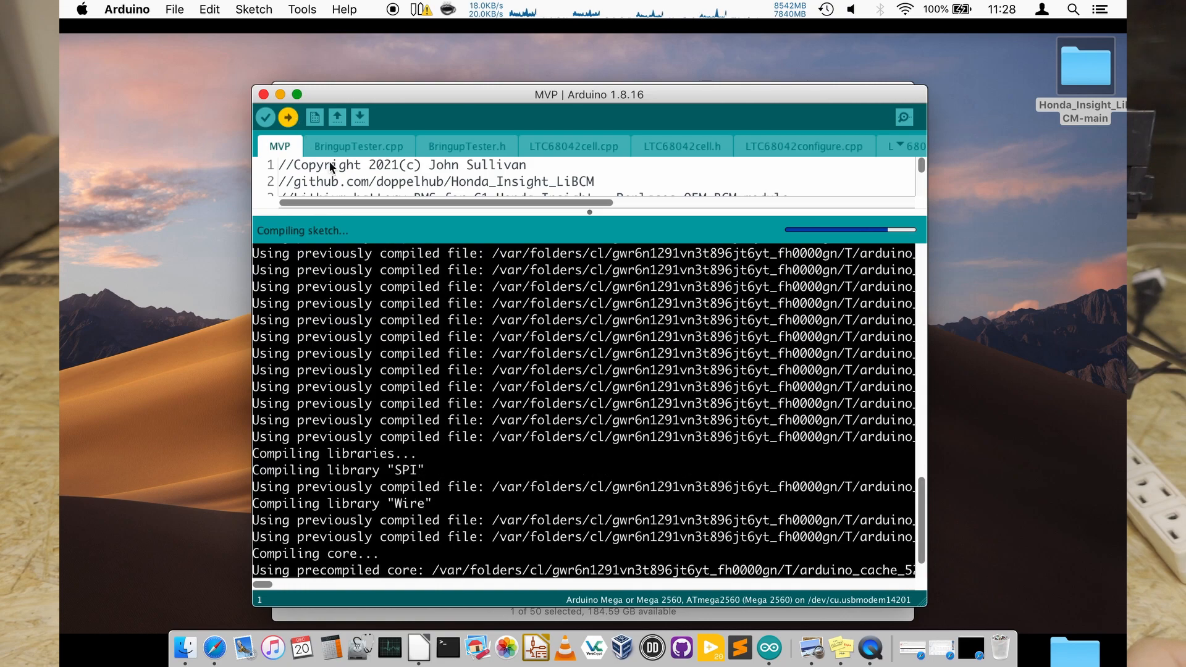